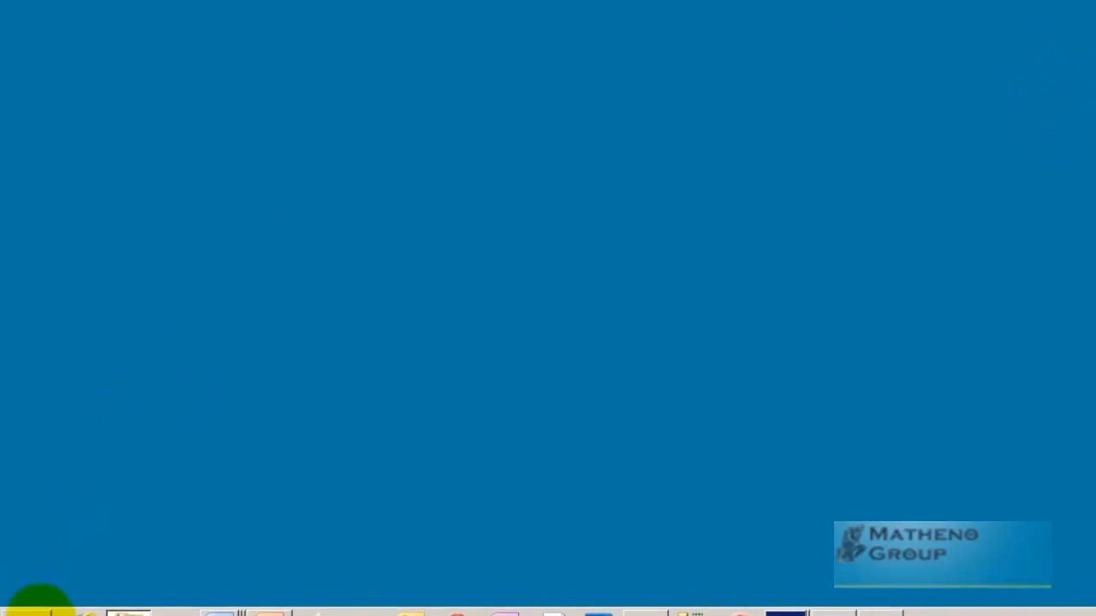
pyautogui.click(28, 604)
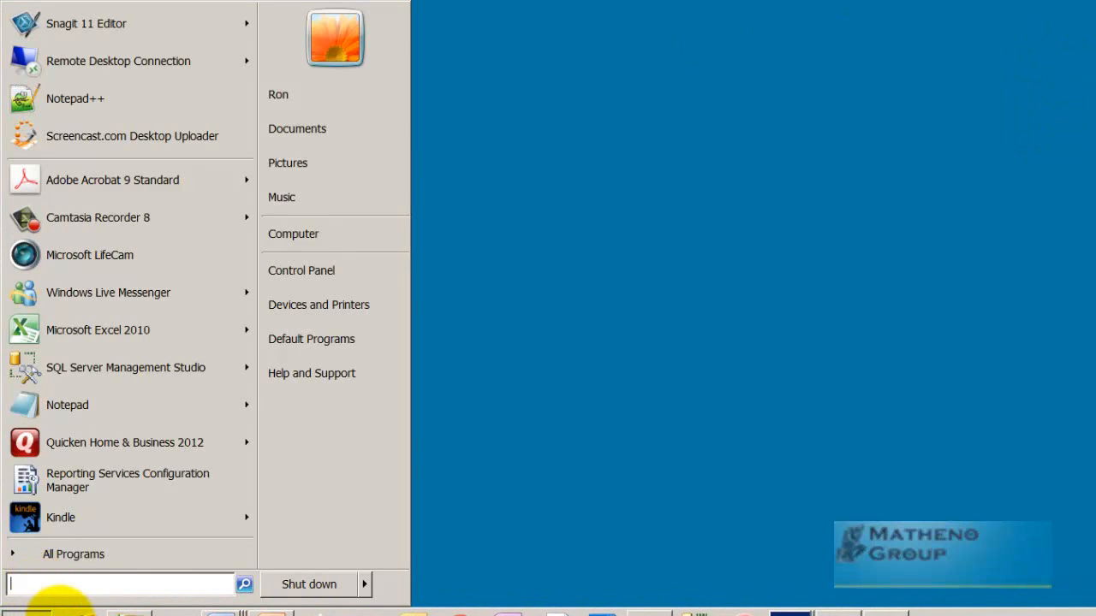
pyautogui.write('report')
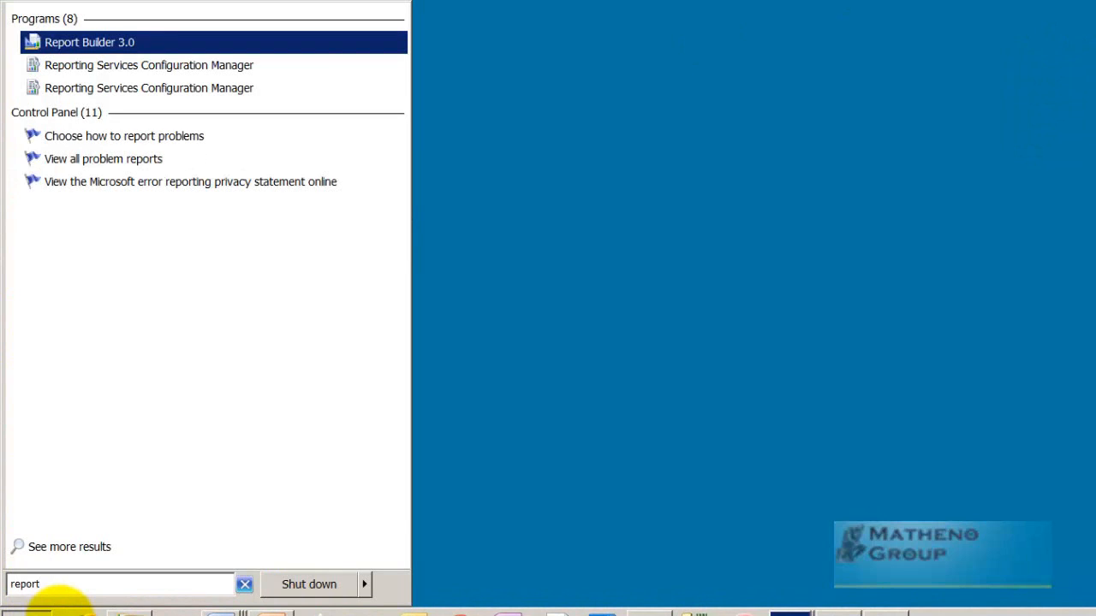
pyautogui.click(517, 207)
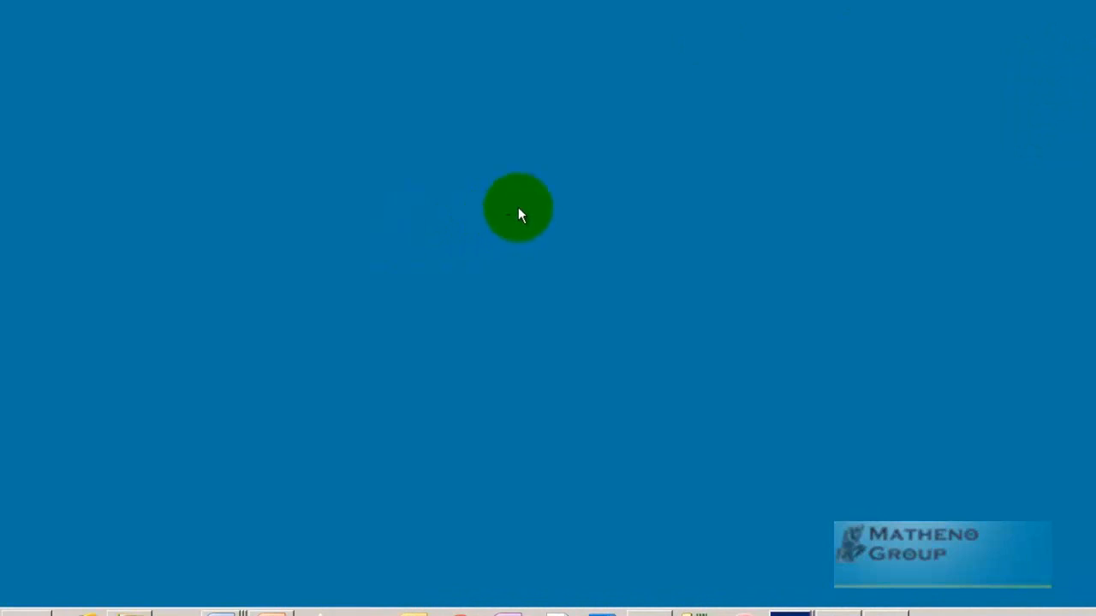
# Step: Launch Report Builder 3.0 from the Microsoft SQL Server 2008 R2 Report Builder program folder
pyautogui.click(34, 611)
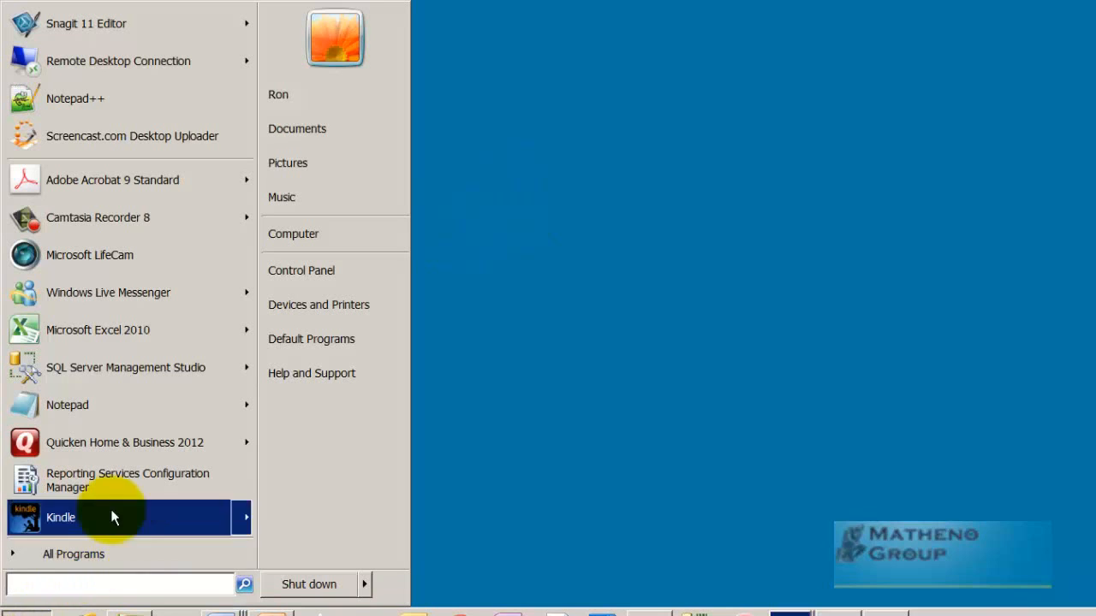
pyautogui.click(85, 555)
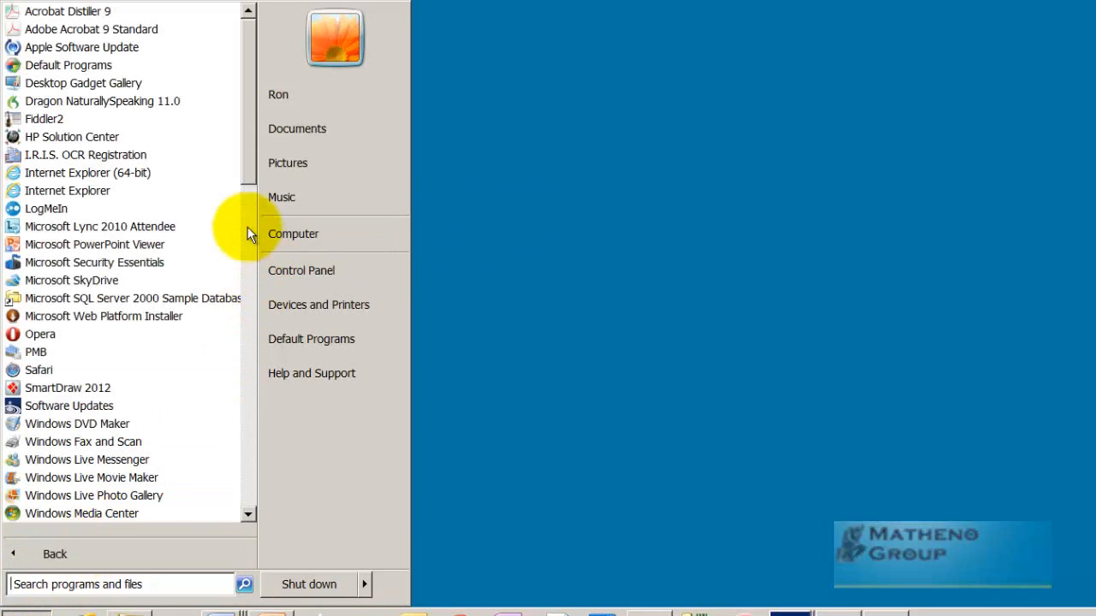
pyautogui.moveTo(249, 175); pyautogui.dragTo(270, 397)
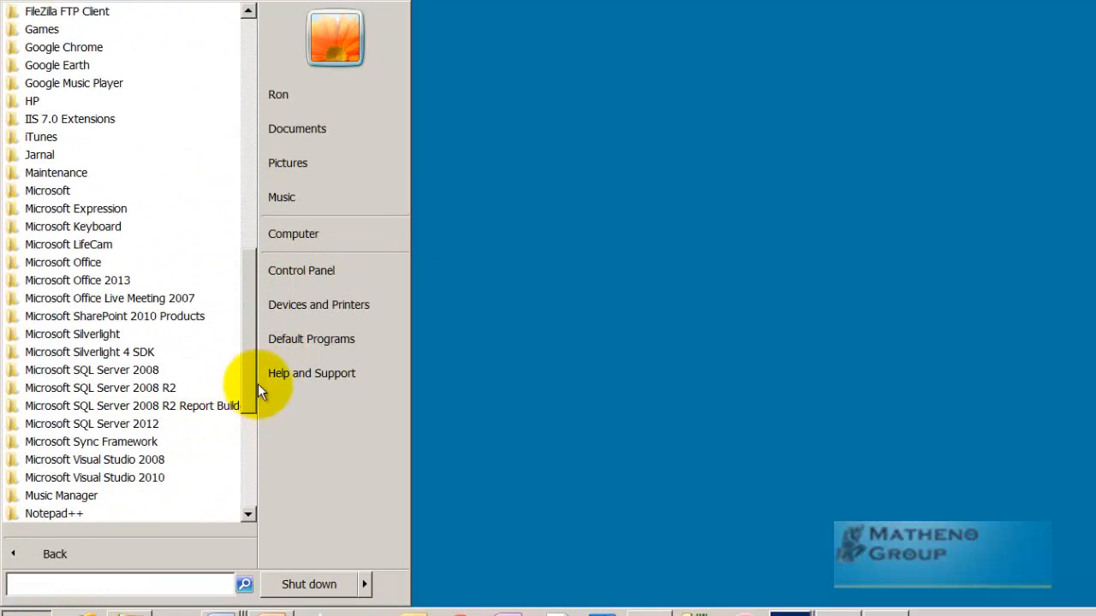
pyautogui.click(184, 406)
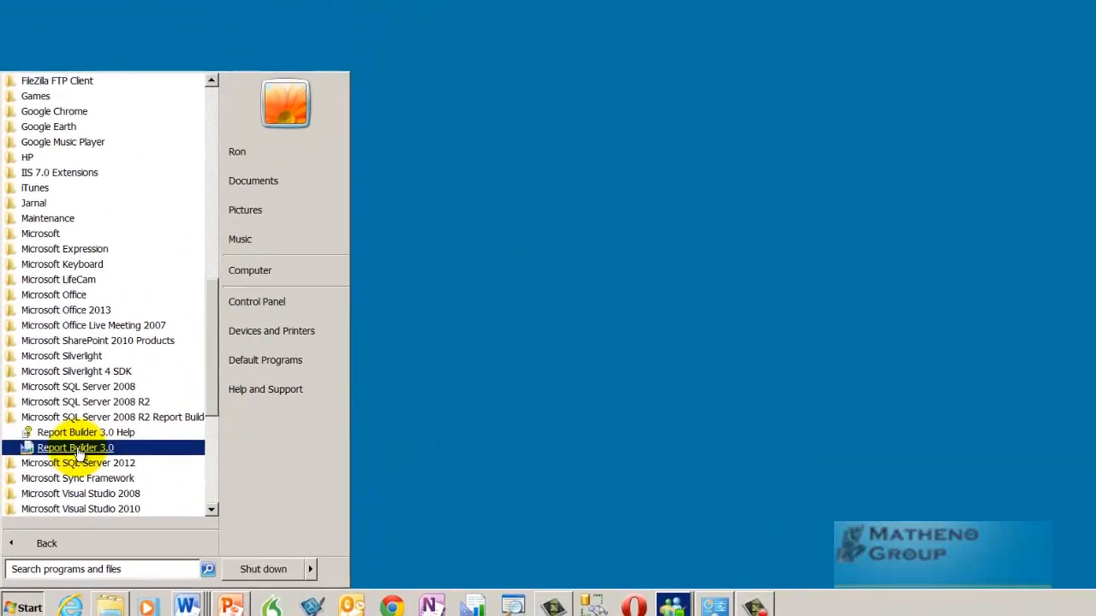
pyautogui.click(79, 449)
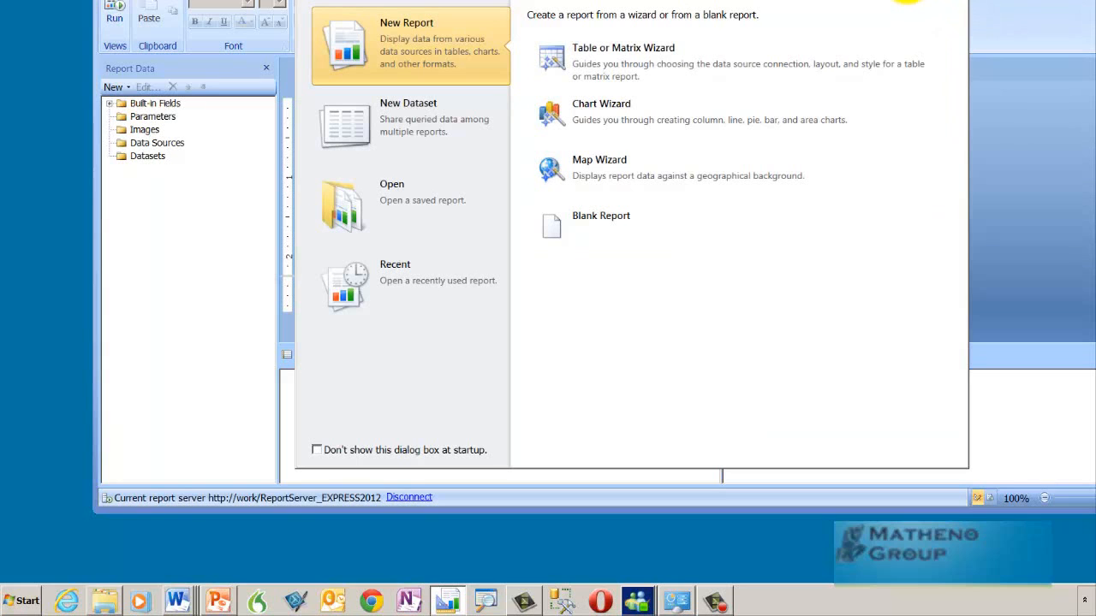
# Step: Close the Getting Started dialog and reposition the Report Builder window so its title bar and ribbon are in view
pyautogui.moveTo(904, 2); pyautogui.dragTo(815, 103)
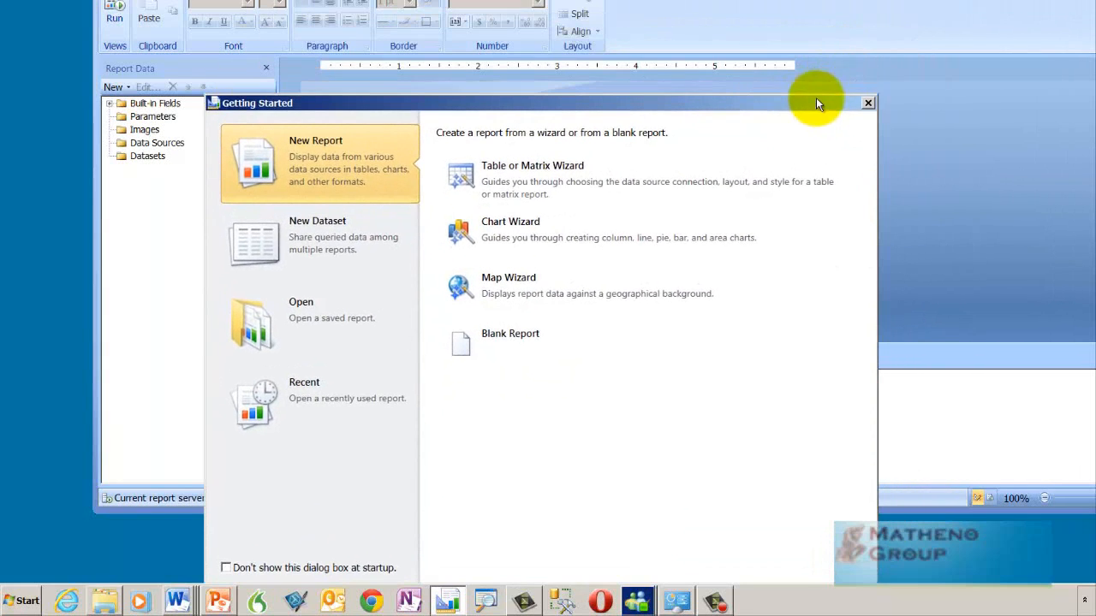
pyautogui.click(867, 103)
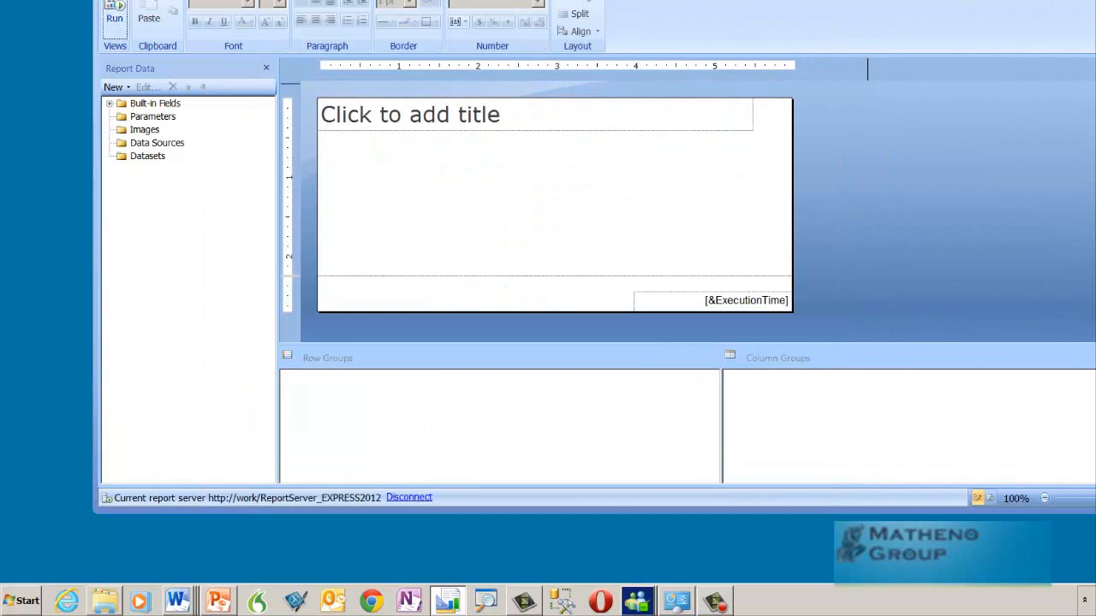
pyautogui.moveTo(851, 1); pyautogui.dragTo(784, 48)
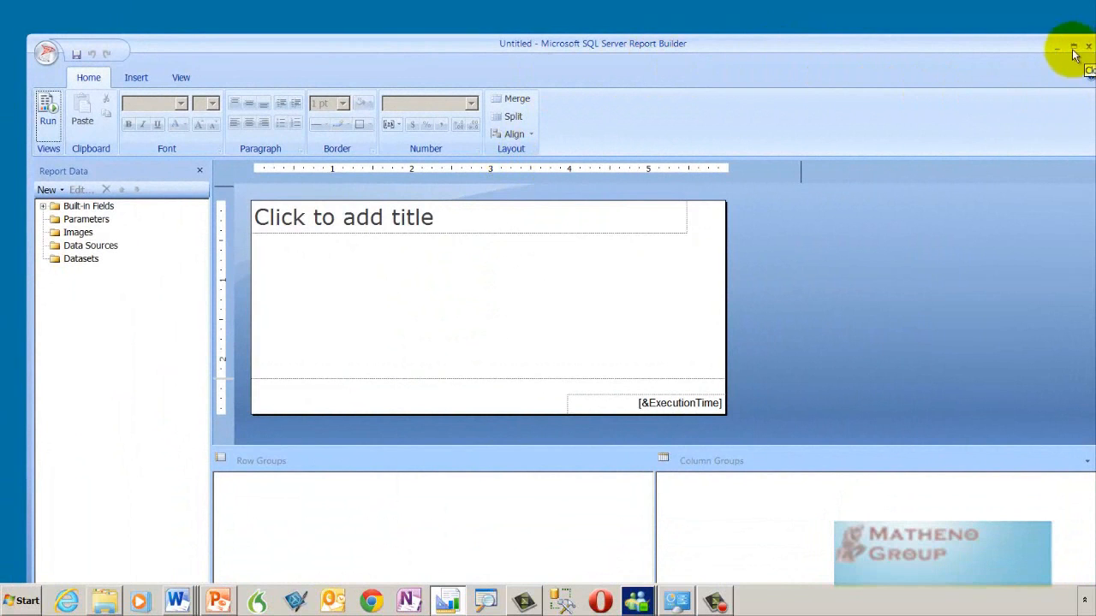
pyautogui.doubleClick(1032, 47)
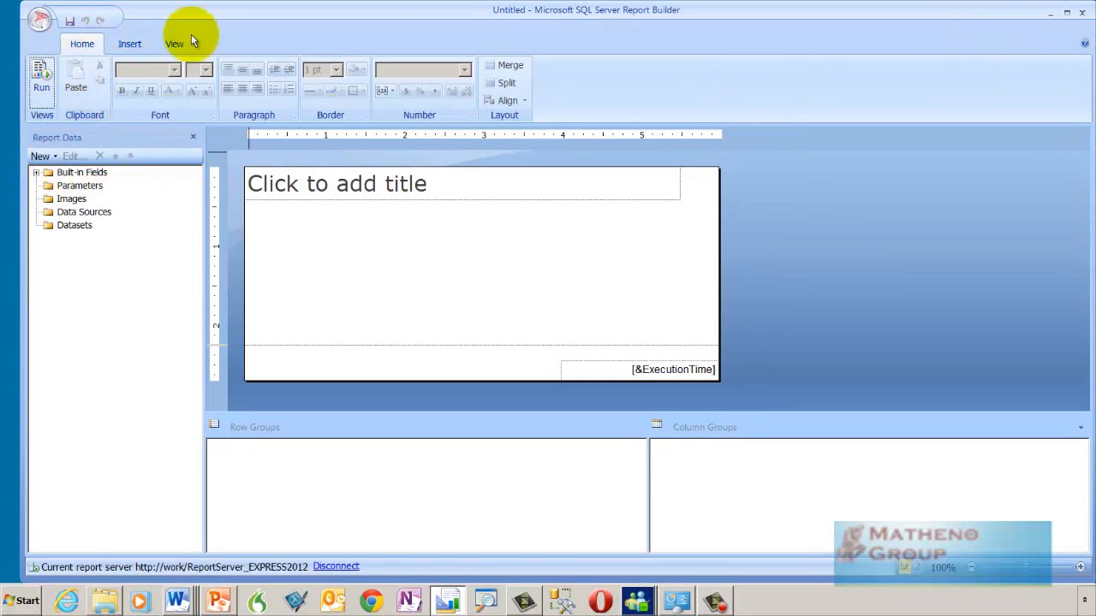
# Step: Hide and restore the Report Data pane and the ruler around the report design surface
pyautogui.click(171, 43)
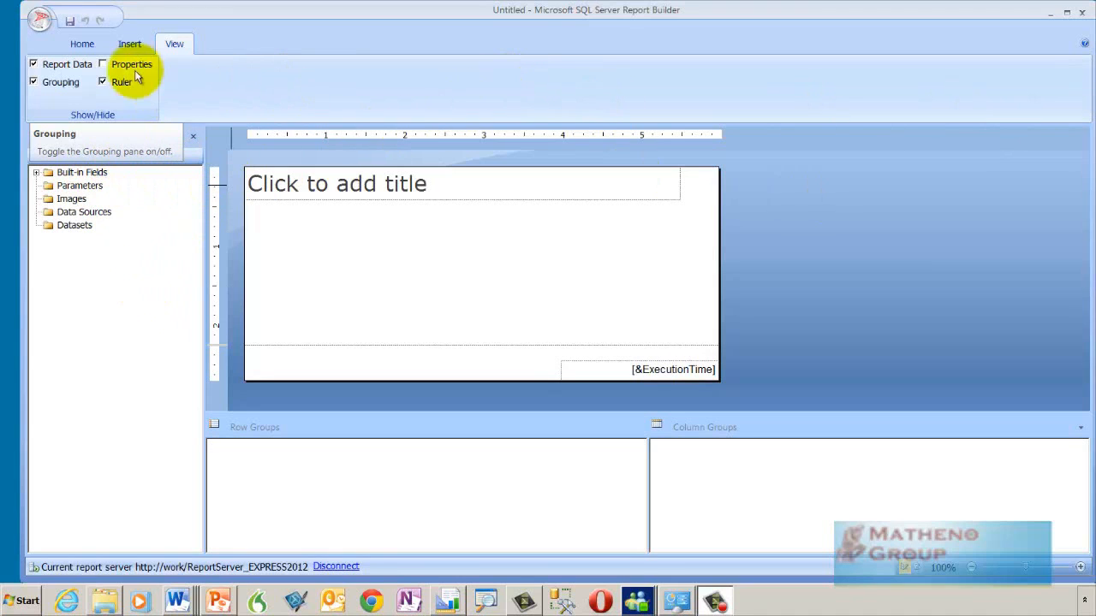
pyautogui.click(66, 68)
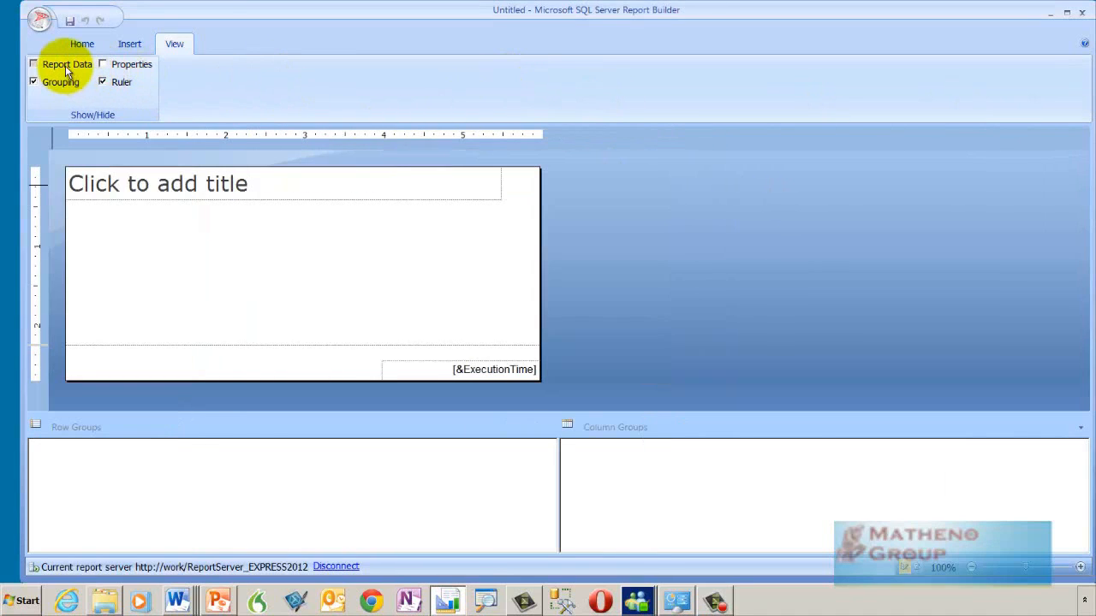
pyautogui.click(66, 71)
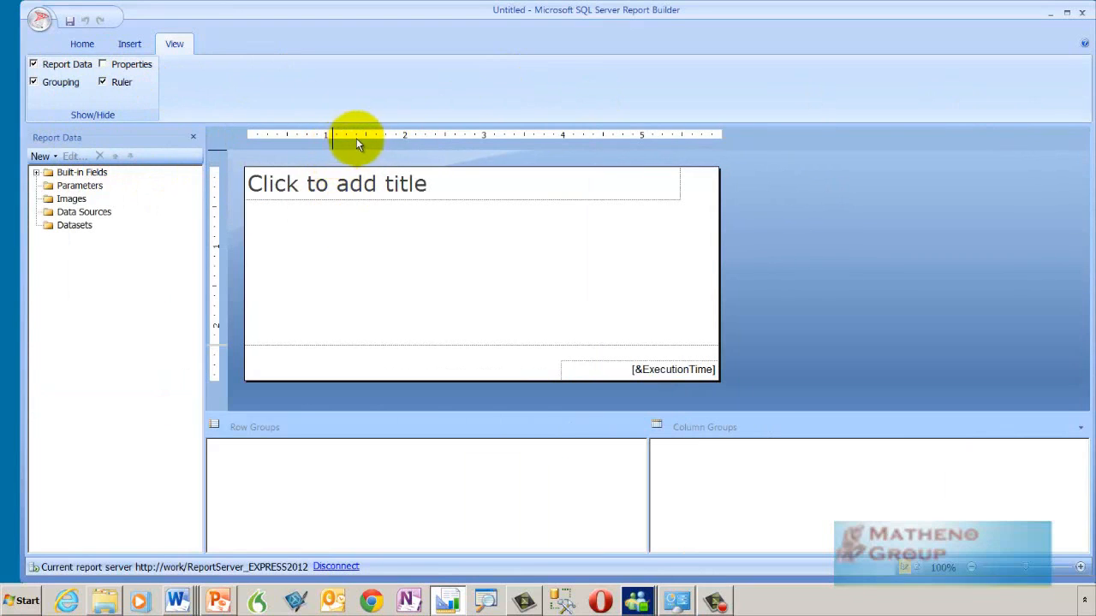
pyautogui.click(117, 84)
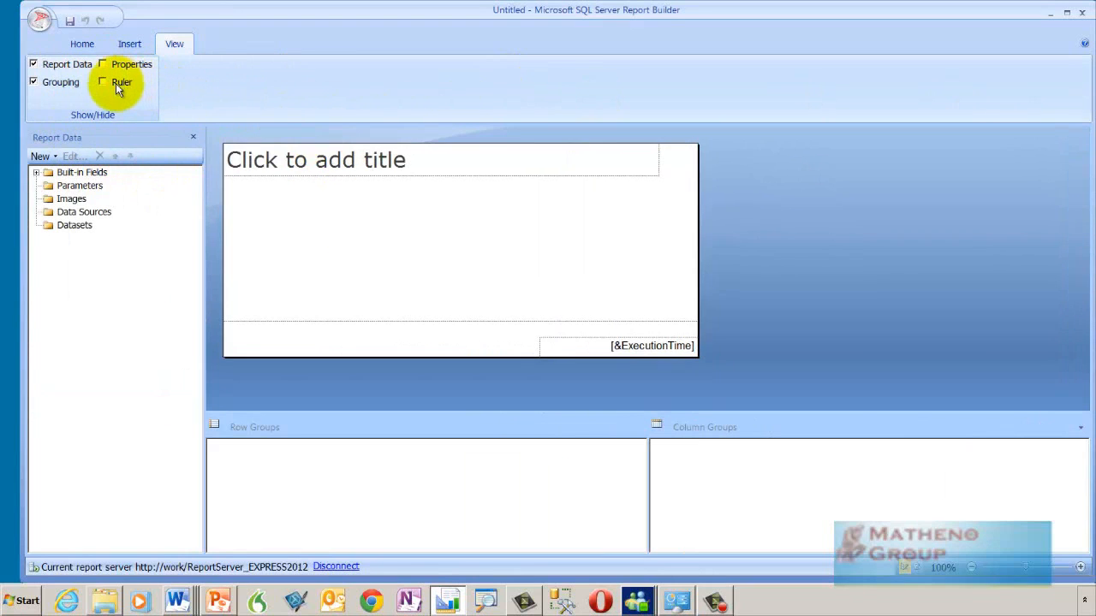
pyautogui.click(115, 83)
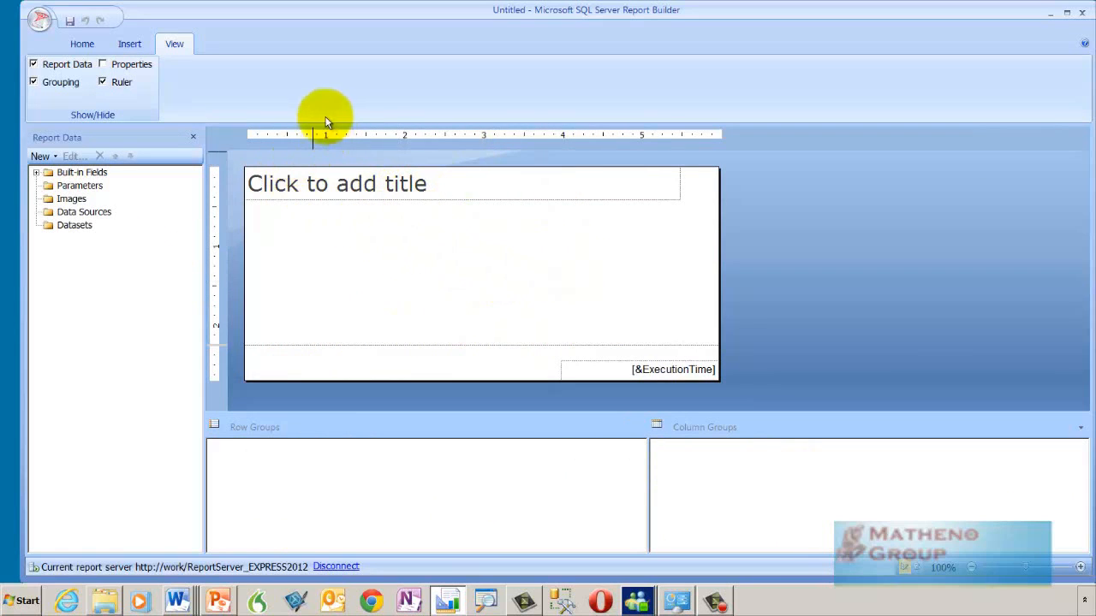
# Step: Switch off the Grouping and Report Data panes and switch both back on
pyautogui.click(33, 83)
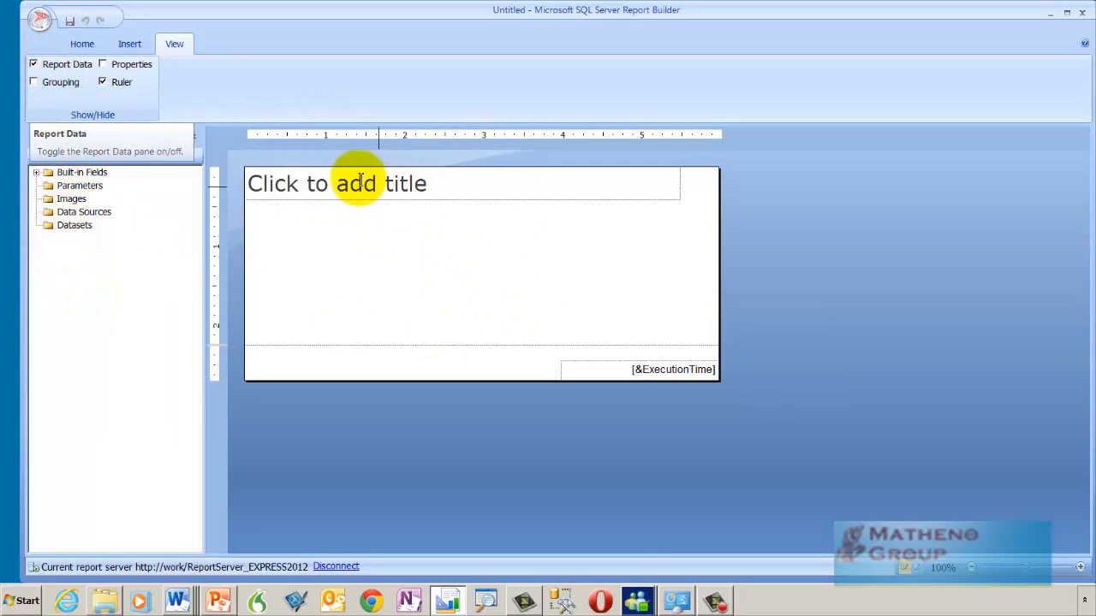
pyautogui.click(34, 65)
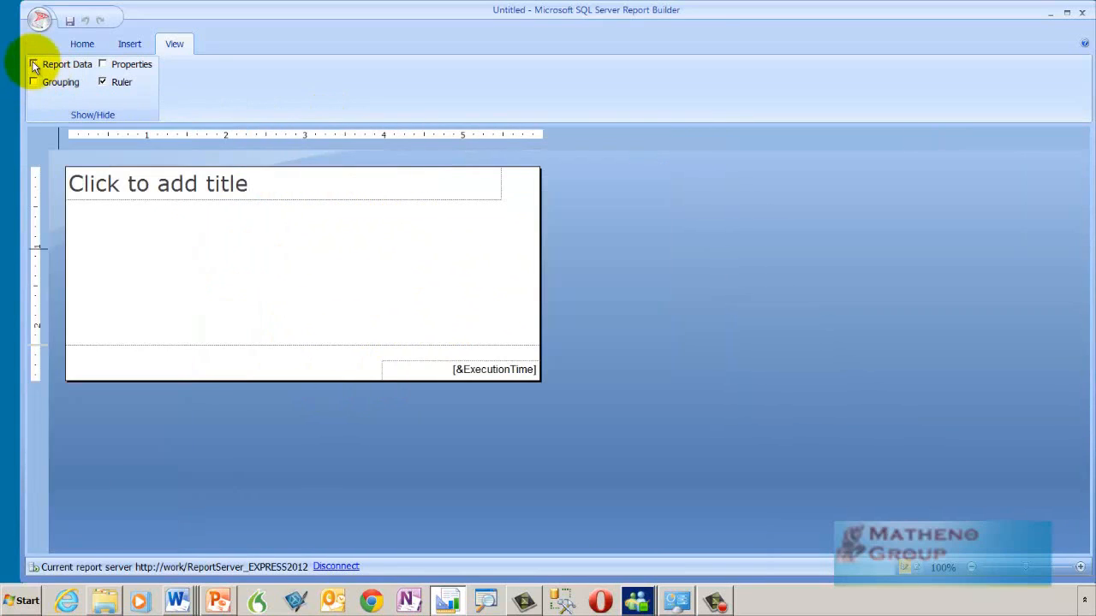
pyautogui.click(34, 65)
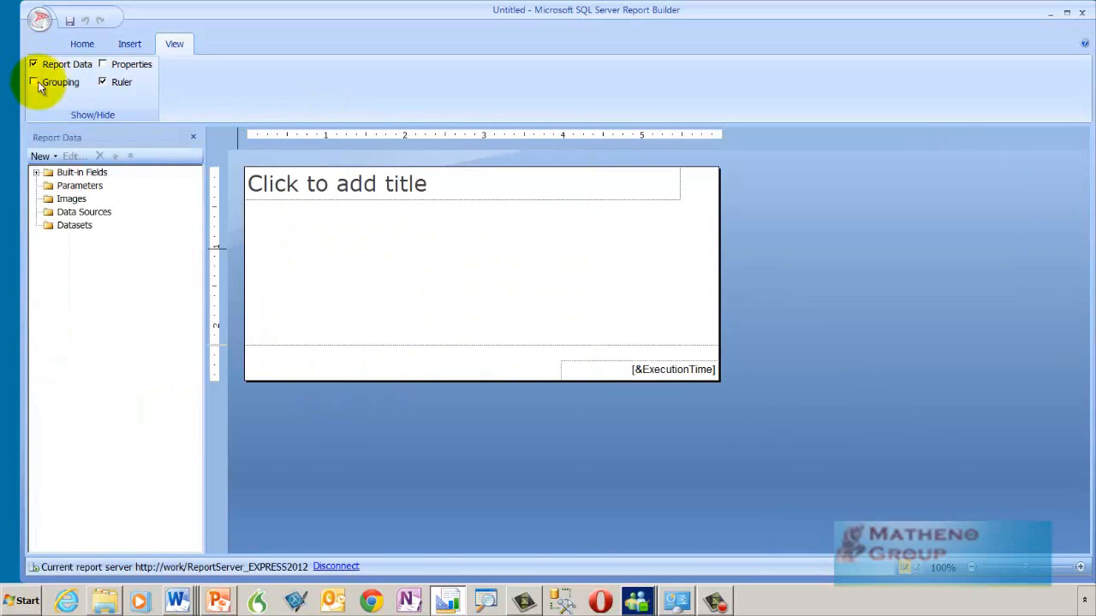
pyautogui.click(34, 82)
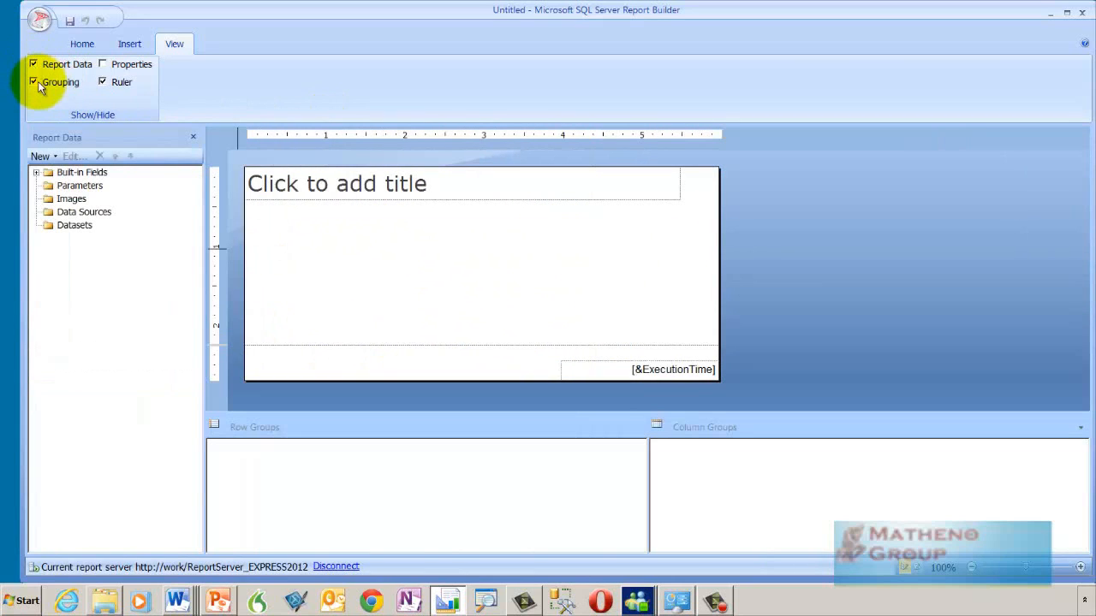
# Step: Display the Properties pane to inspect the properties of the report body and title box, and hide it again
pyautogui.click(104, 65)
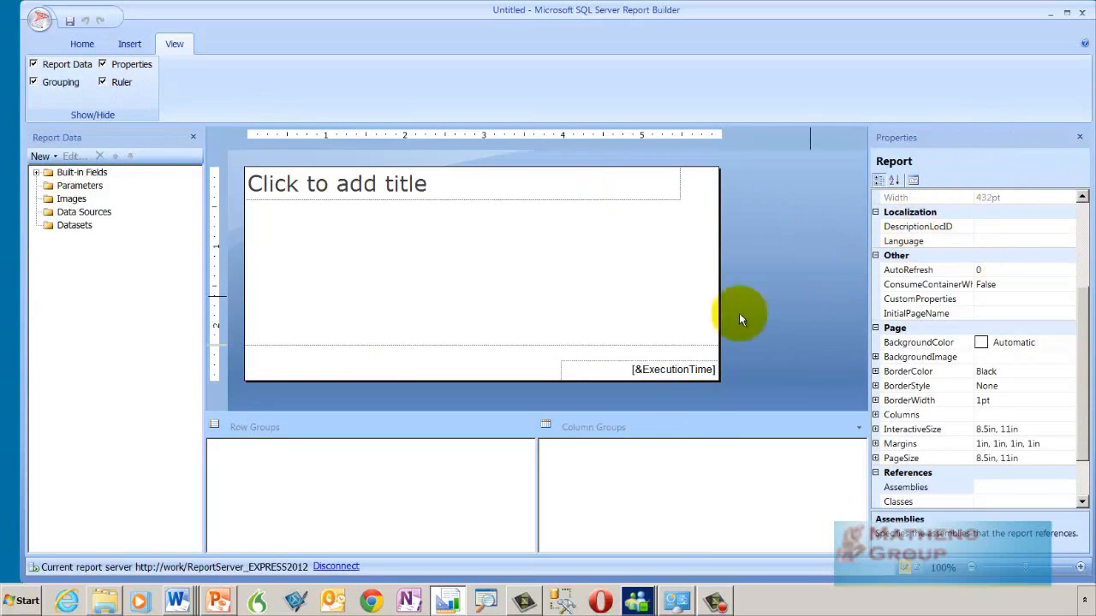
pyautogui.click(643, 288)
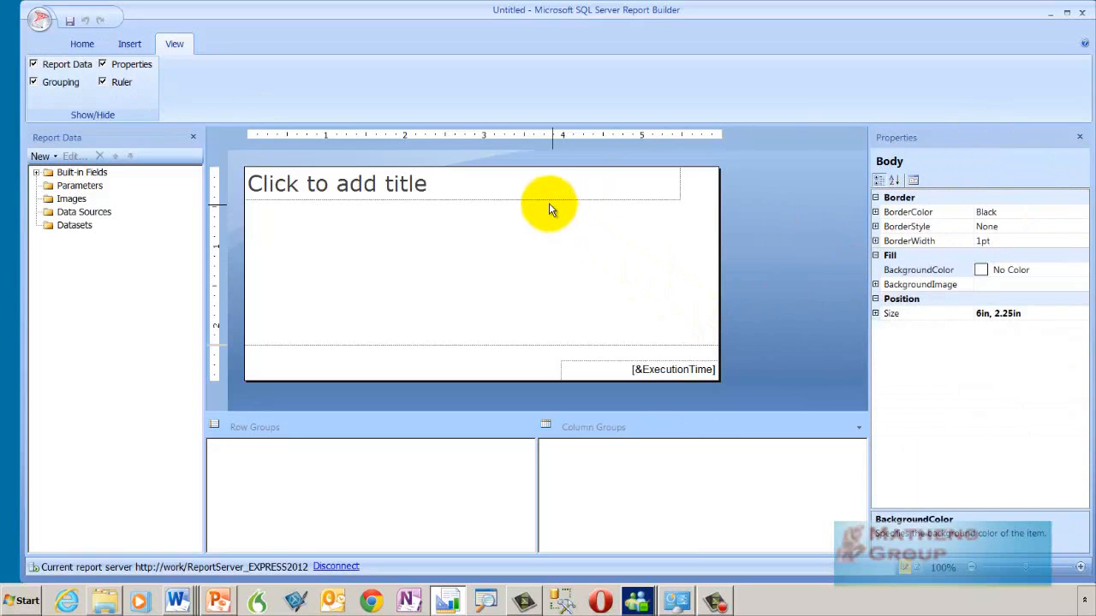
pyautogui.click(543, 180)
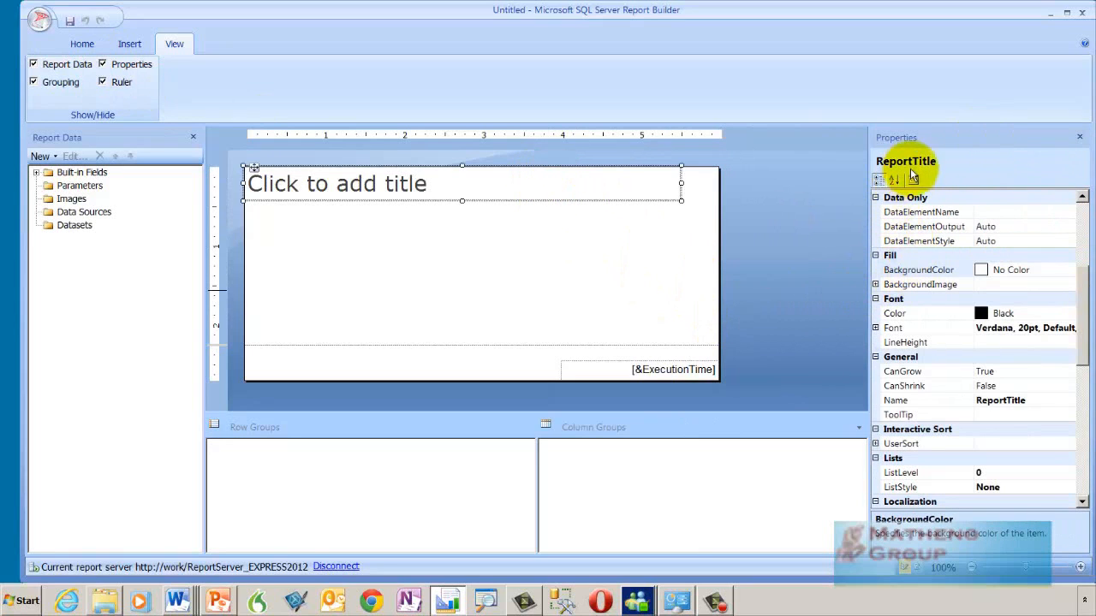
pyautogui.click(580, 308)
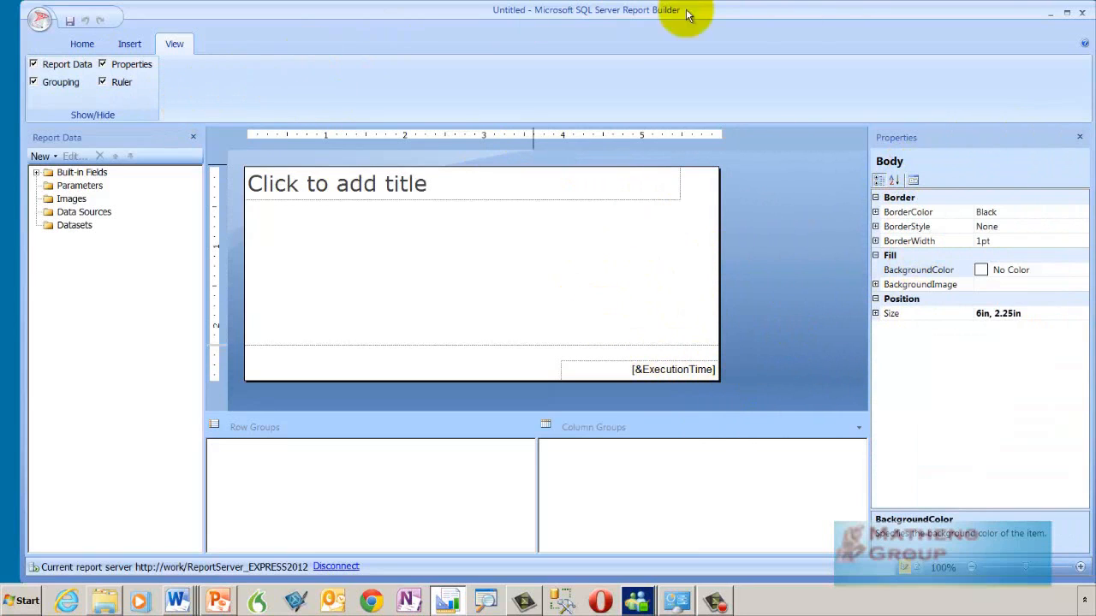
pyautogui.click(102, 64)
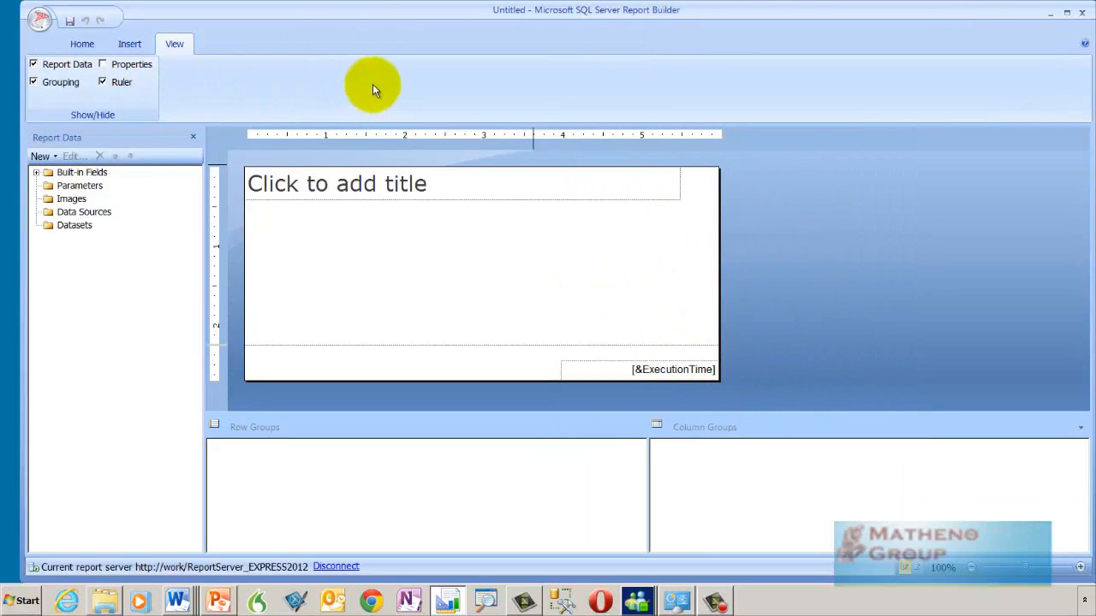
pyautogui.click(125, 46)
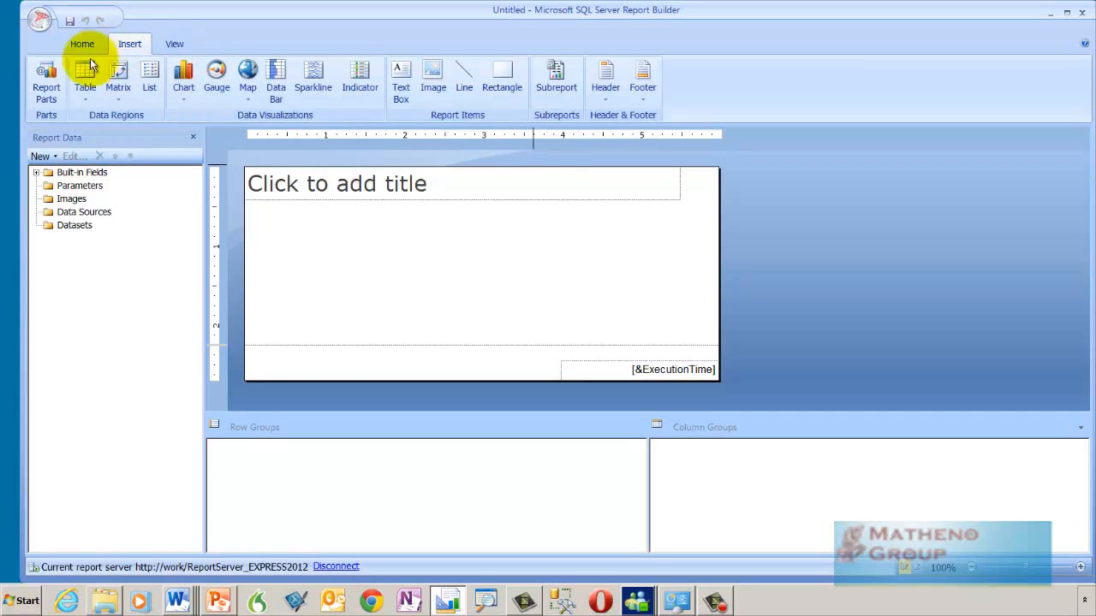
pyautogui.click(43, 83)
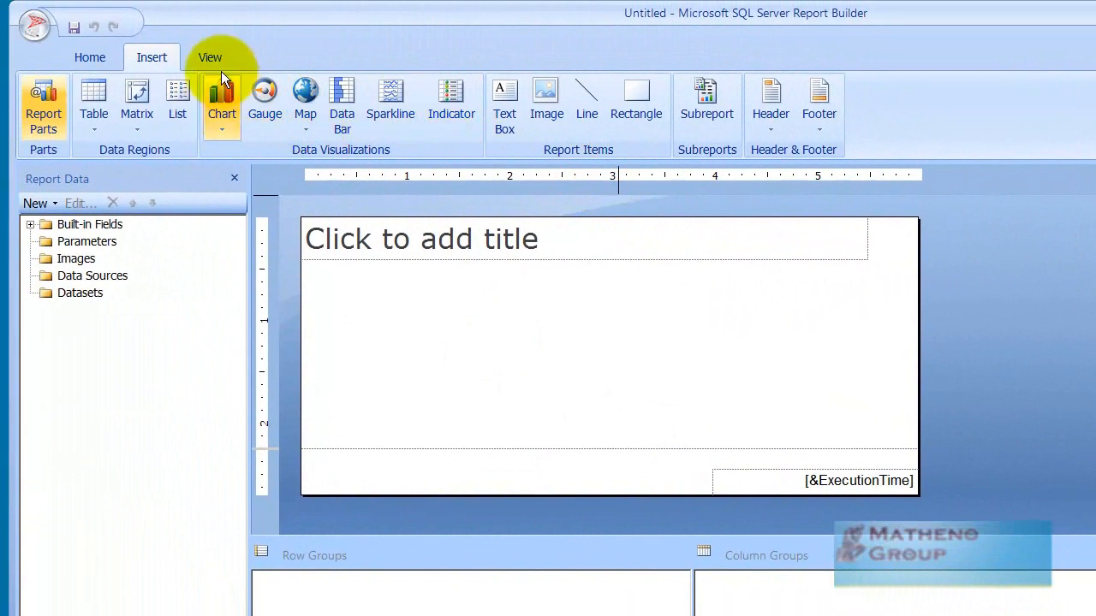
pyautogui.click(211, 57)
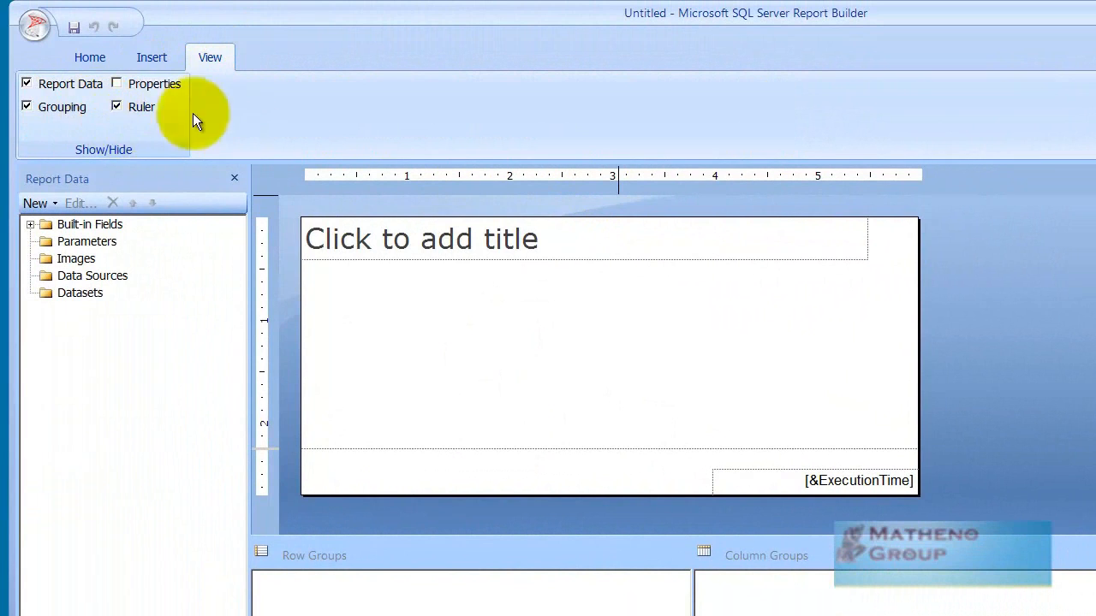
pyautogui.click(166, 58)
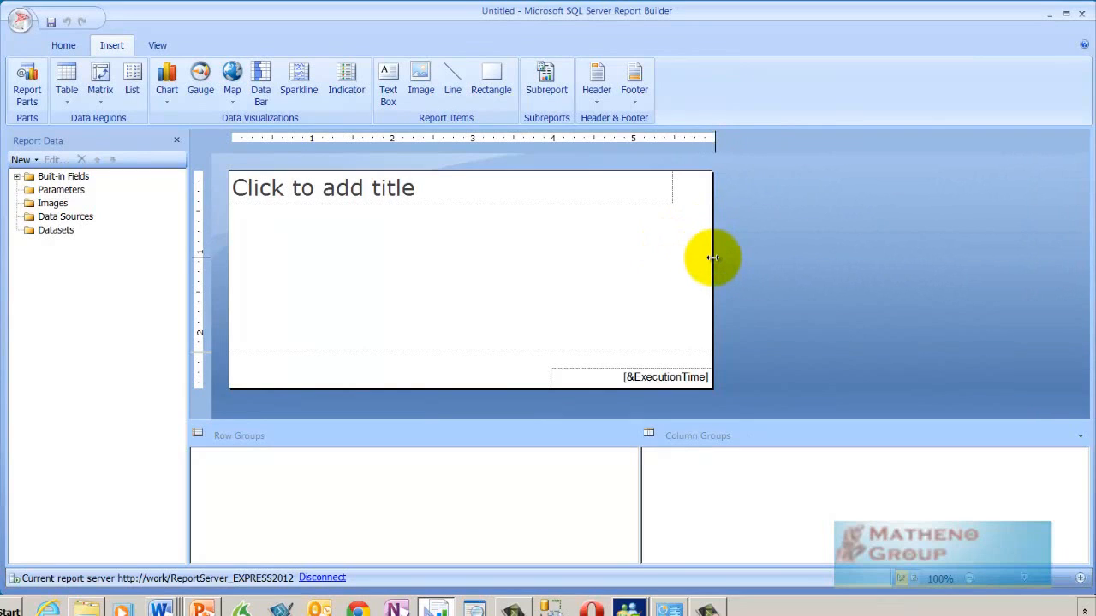
# Step: Widen the report to about 9.4 inches and increase the height of its footer and body areas
pyautogui.moveTo(712, 256); pyautogui.dragTo(987, 402)
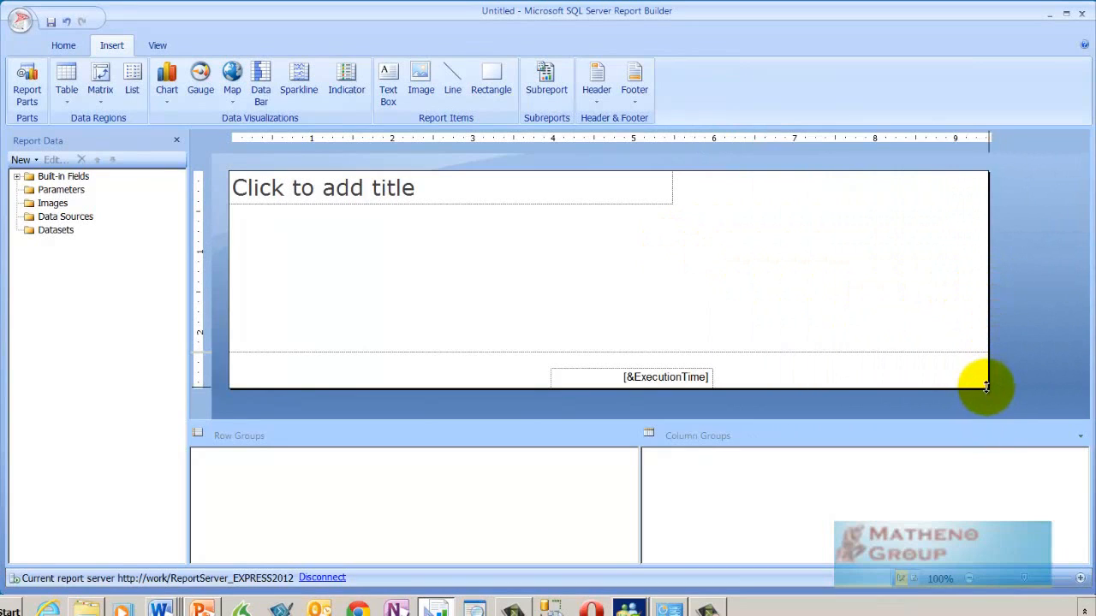
pyautogui.moveTo(984, 389); pyautogui.dragTo(976, 419)
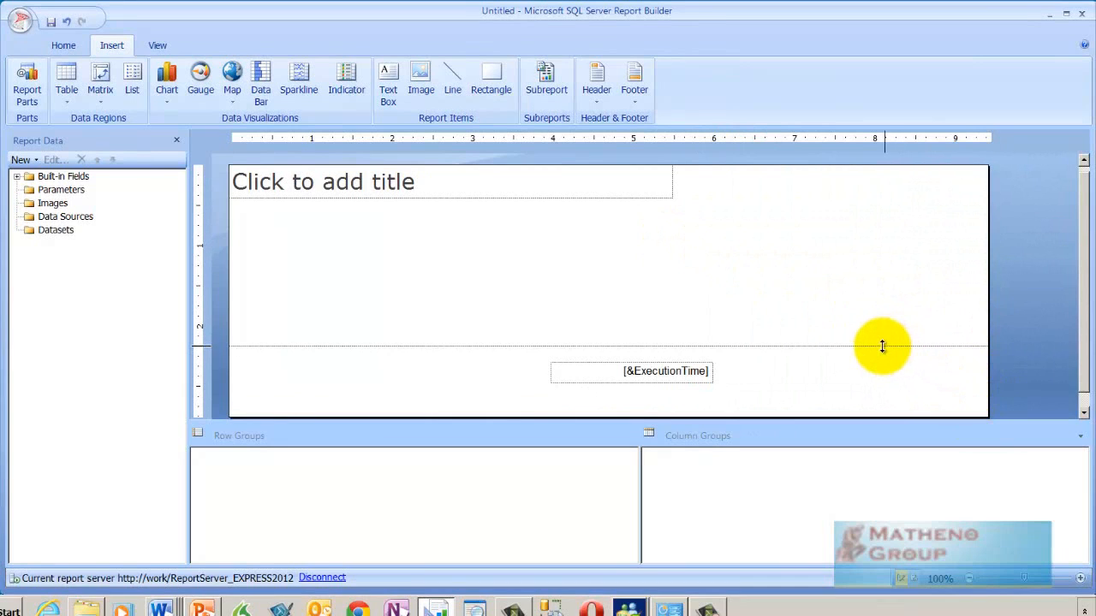
pyautogui.moveTo(881, 347); pyautogui.dragTo(857, 394)
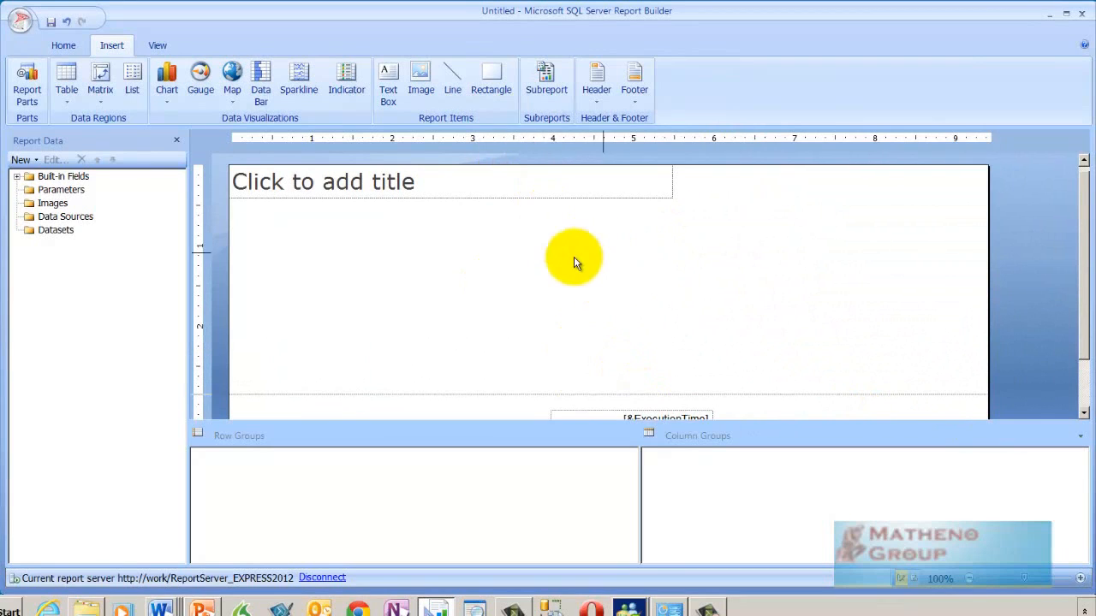
# Step: Run the blank report to preview its output
pyautogui.click(63, 50)
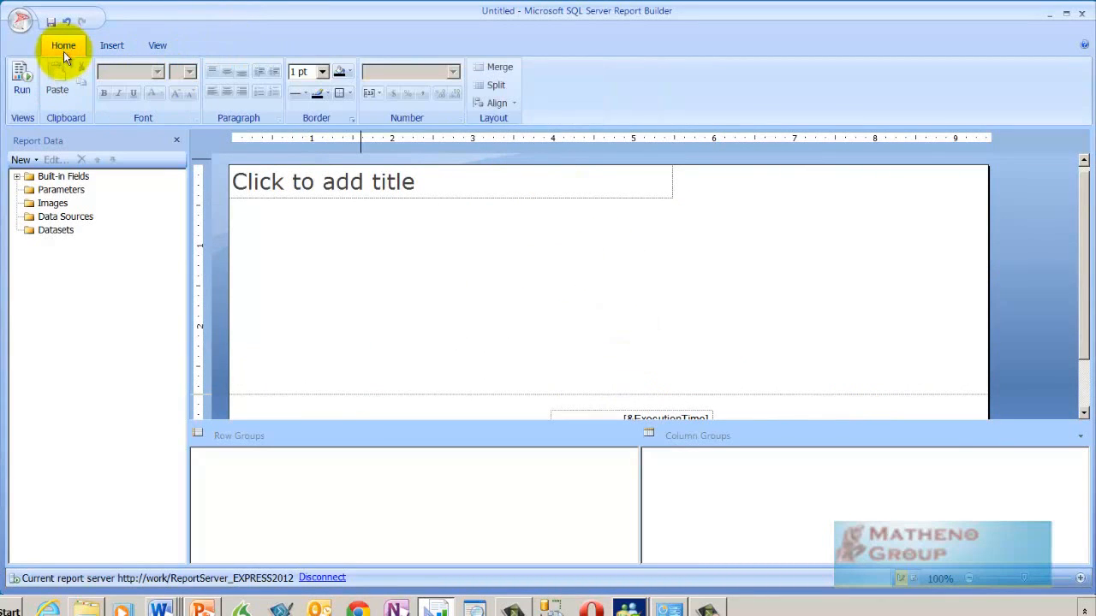
pyautogui.click(22, 77)
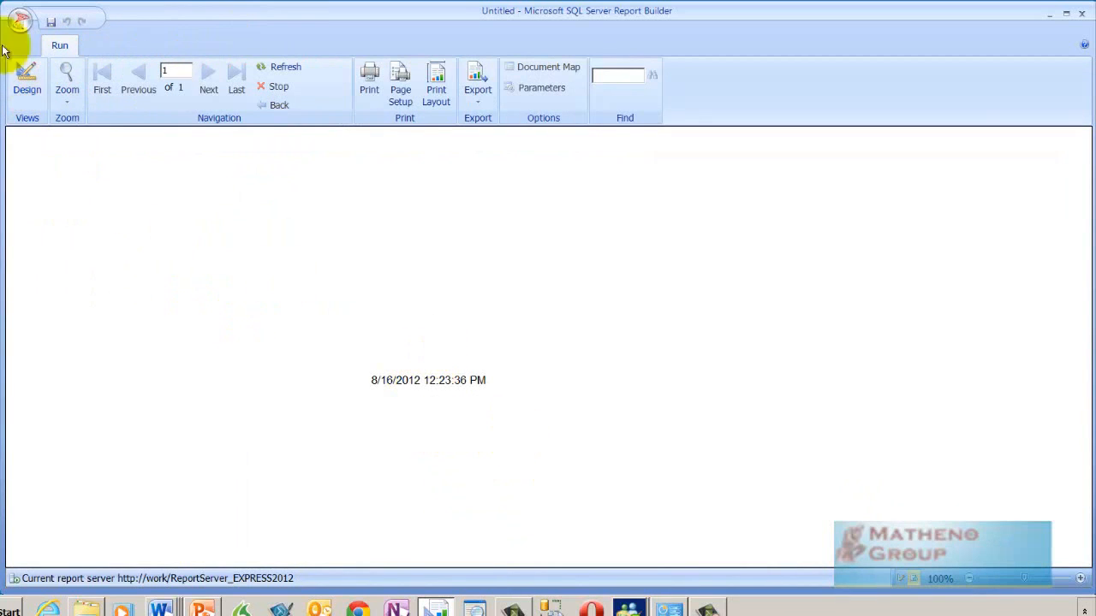
# Step: Return from the report preview to the design view and hide the Grouping pane
pyautogui.click(26, 79)
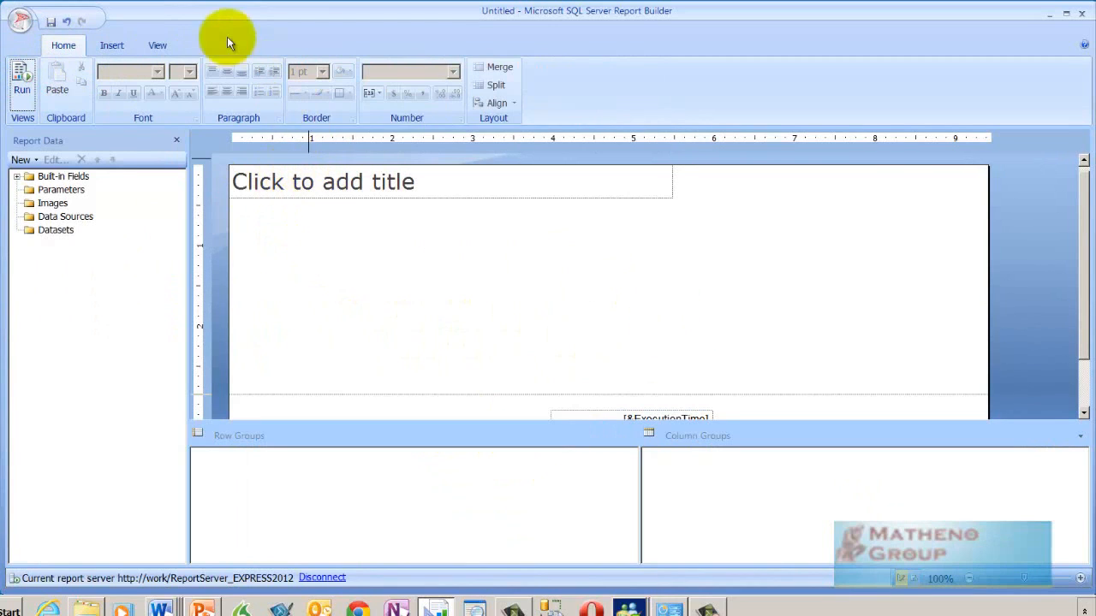
pyautogui.click(158, 45)
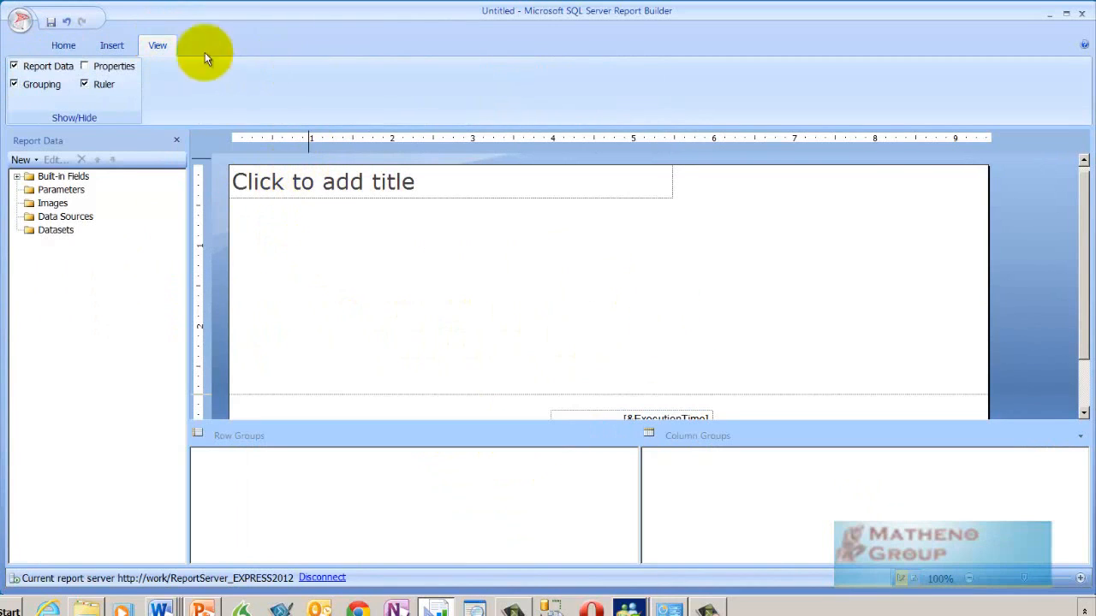
pyautogui.click(13, 84)
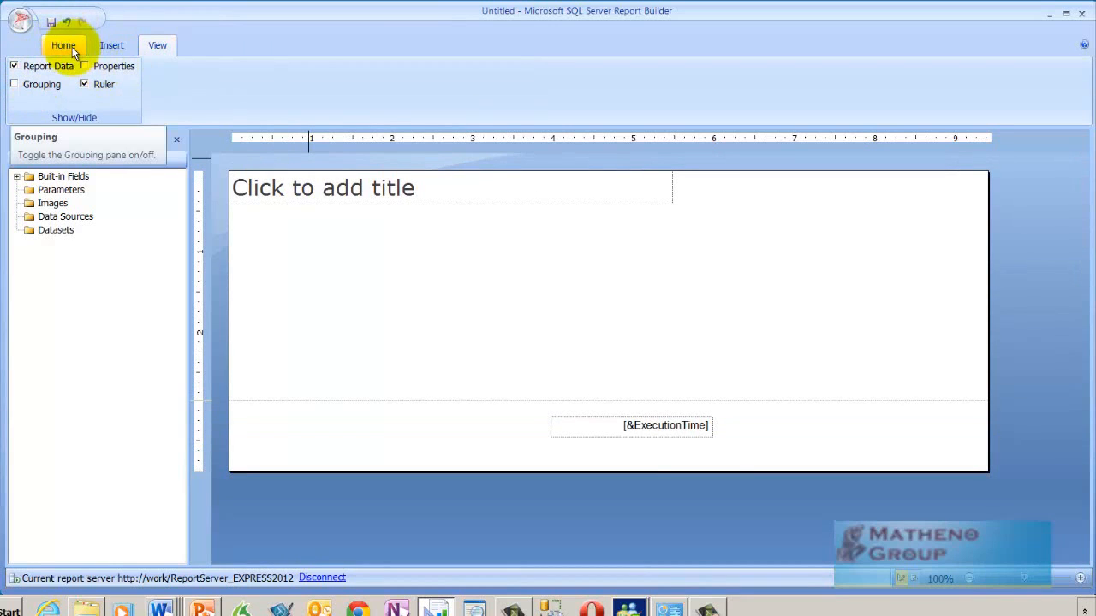
# Step: Run the report twice to compare the preview with the design layout, returning to the design view each time
pyautogui.click(72, 47)
pyautogui.click(19, 79)
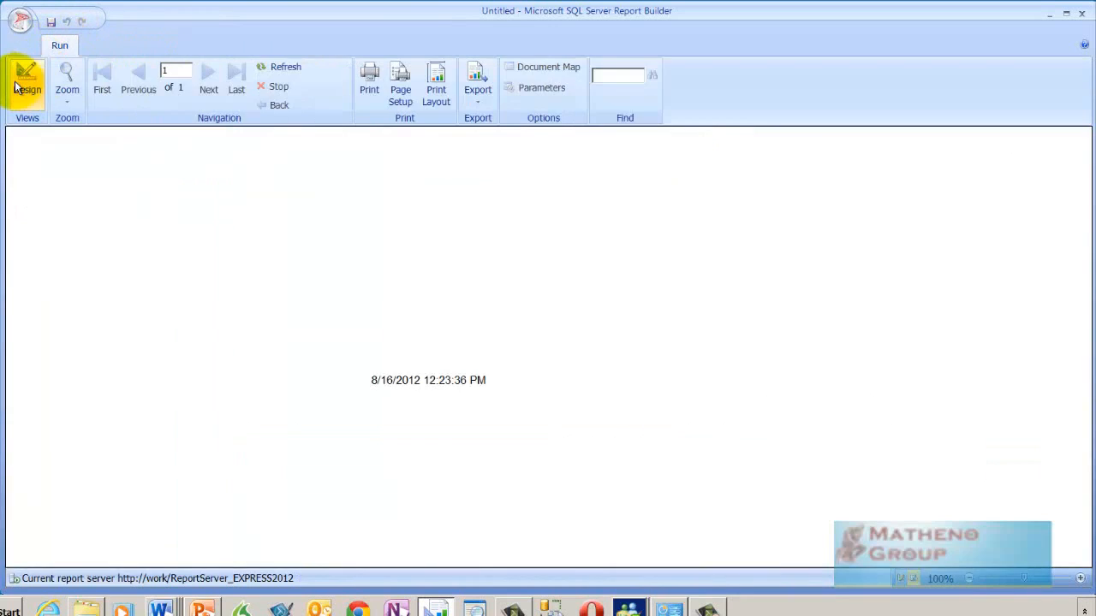
pyautogui.click(16, 86)
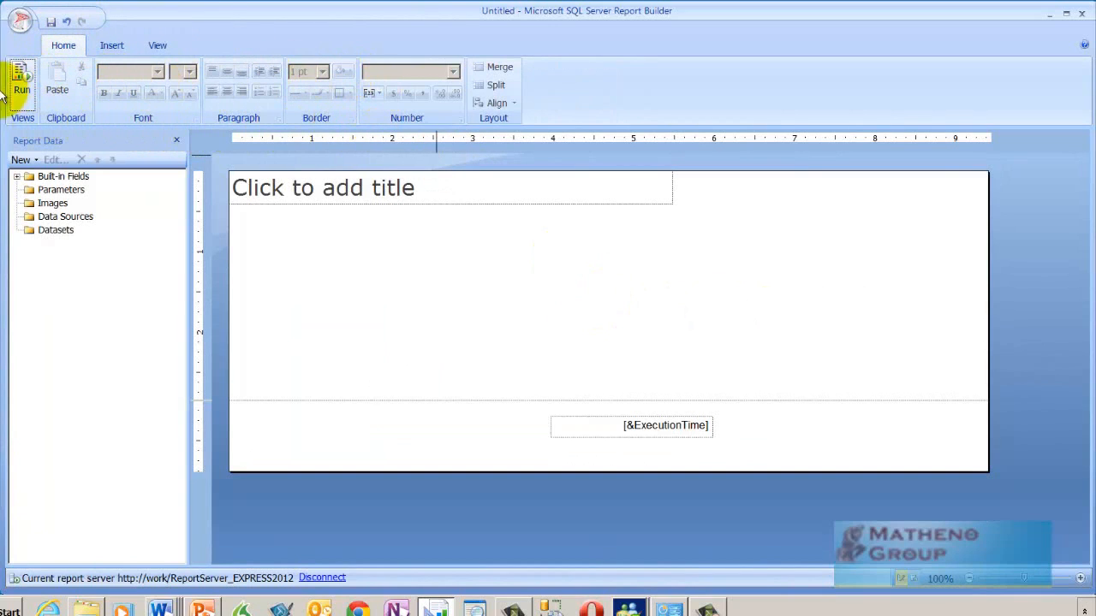
pyautogui.click(23, 79)
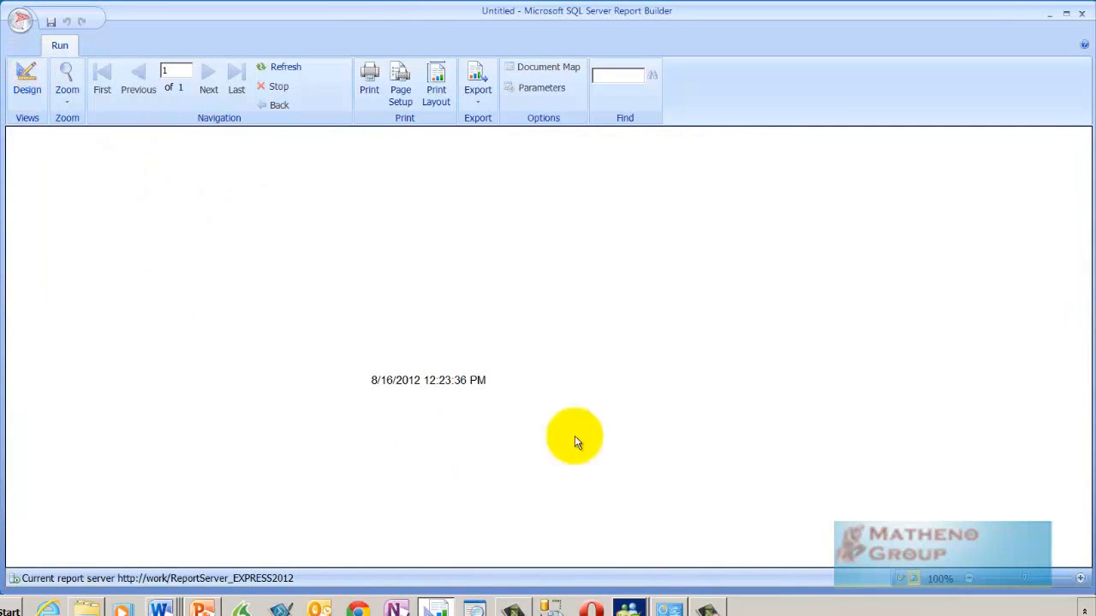
pyautogui.click(29, 77)
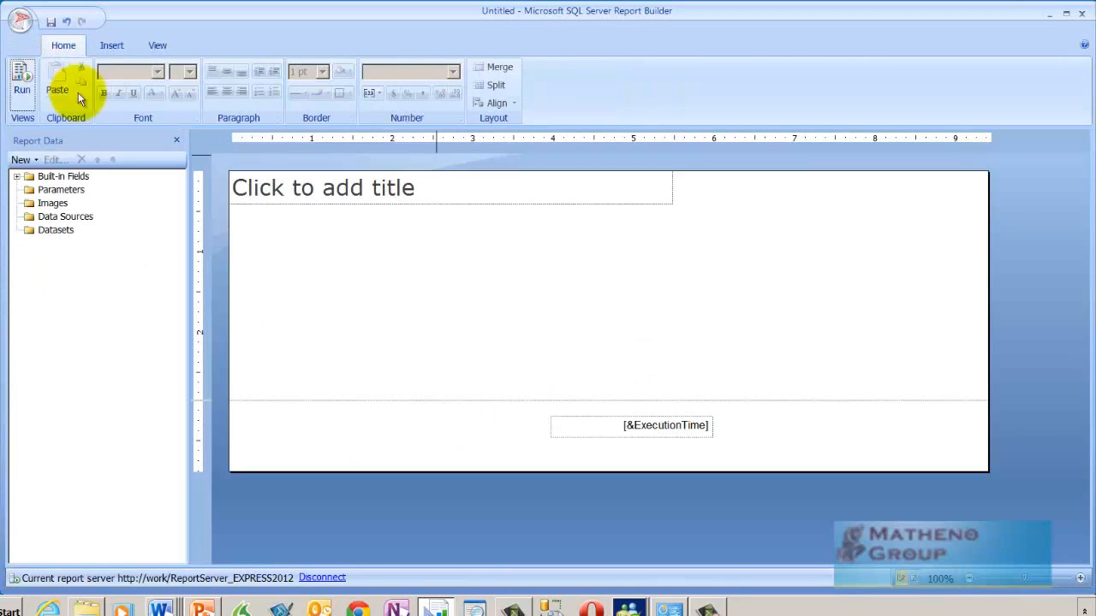
# Step: Enter "something in" as the report title in the title placeholder
pyautogui.click(410, 187)
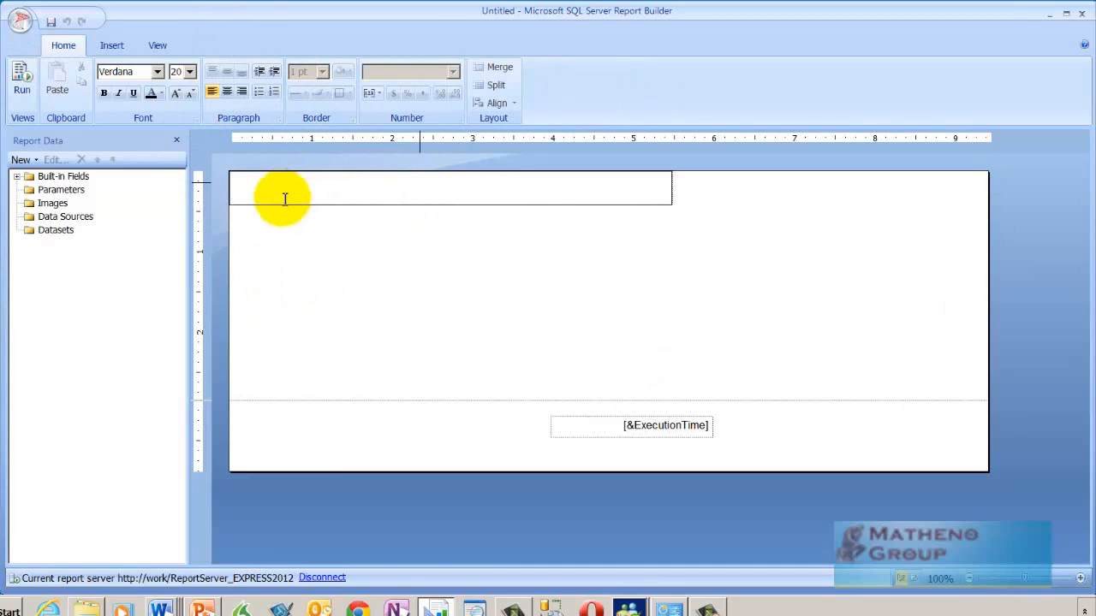
pyautogui.write('so')
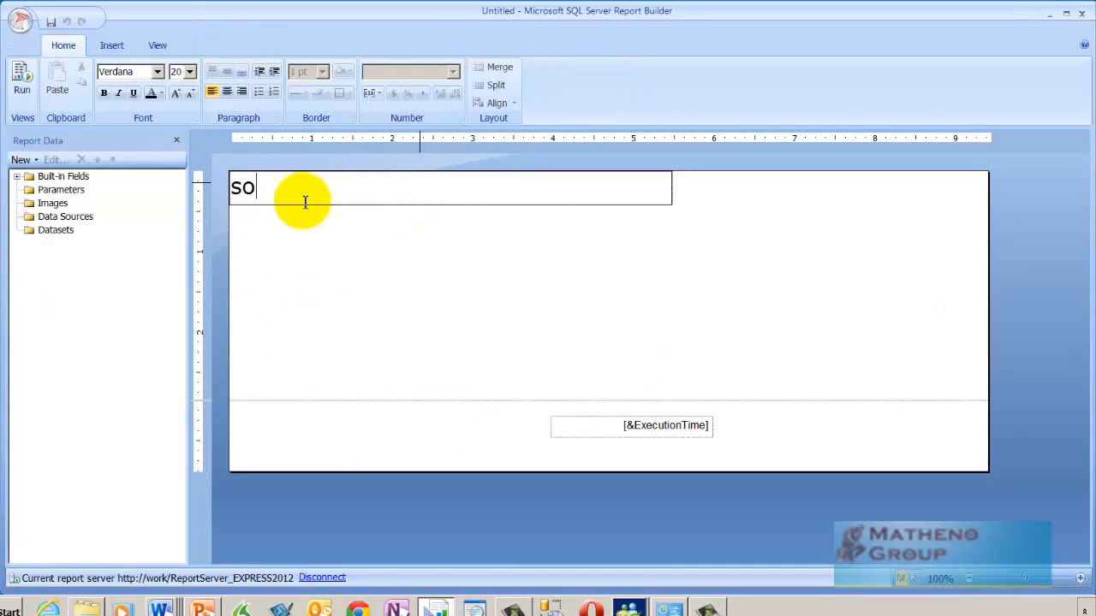
pyautogui.write('mething in')
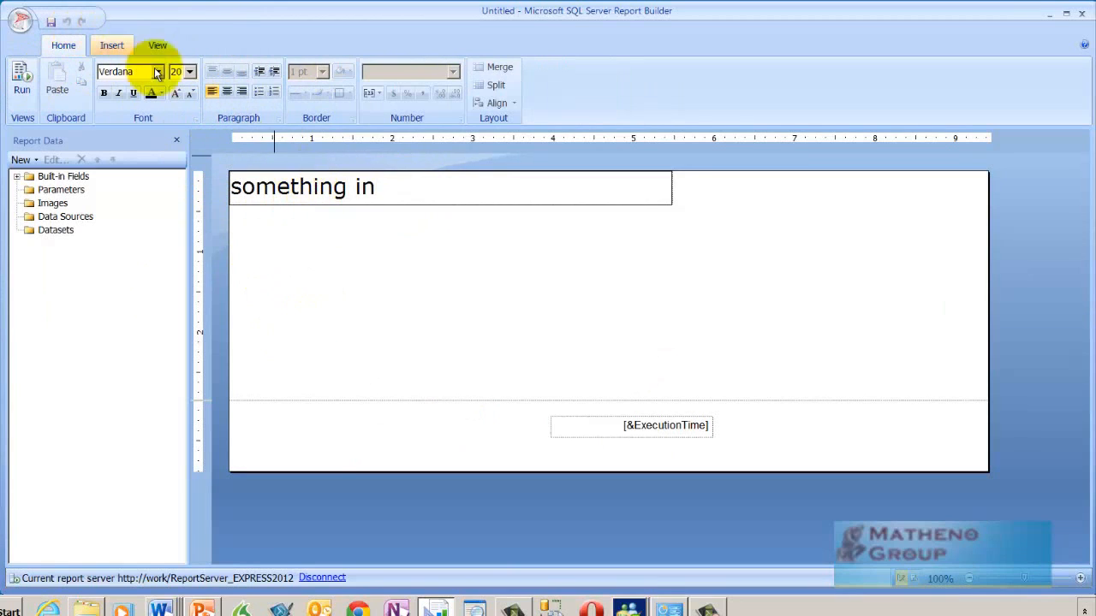
# Step: Change the font of the whole title text to Trebuchet MS and deselect the title box
pyautogui.moveTo(411, 195); pyautogui.dragTo(276, 193)
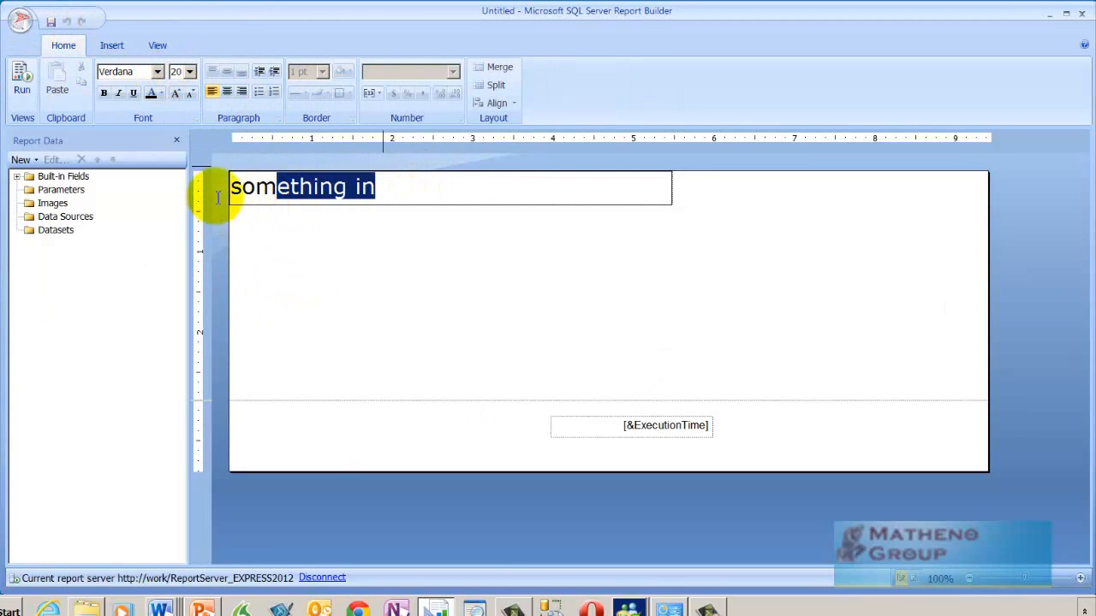
pyautogui.moveTo(385, 196); pyautogui.dragTo(233, 188)
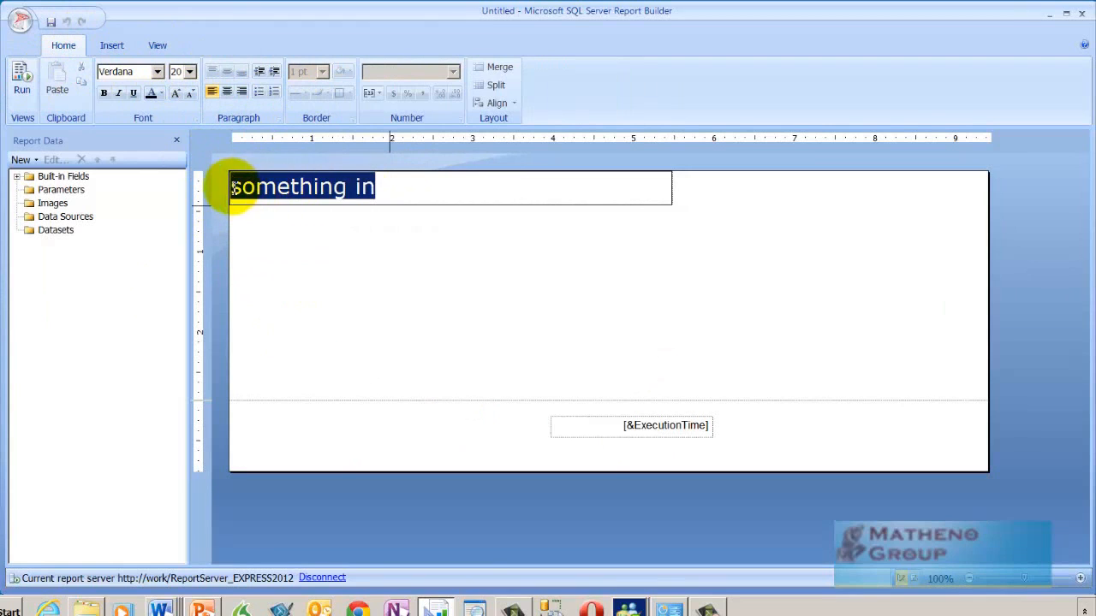
pyautogui.click(159, 72)
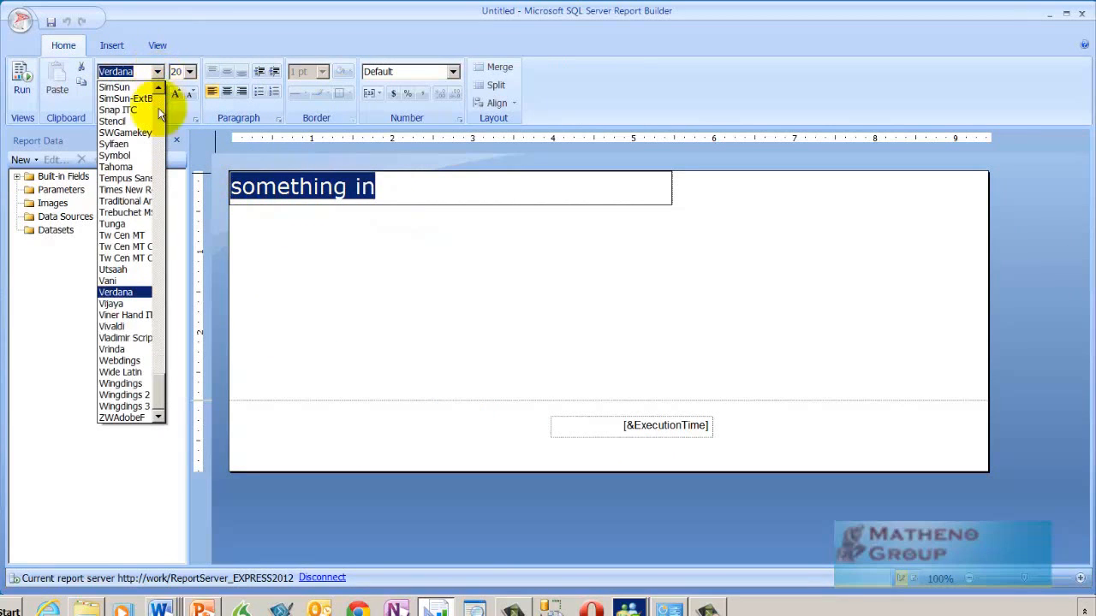
pyautogui.click(125, 216)
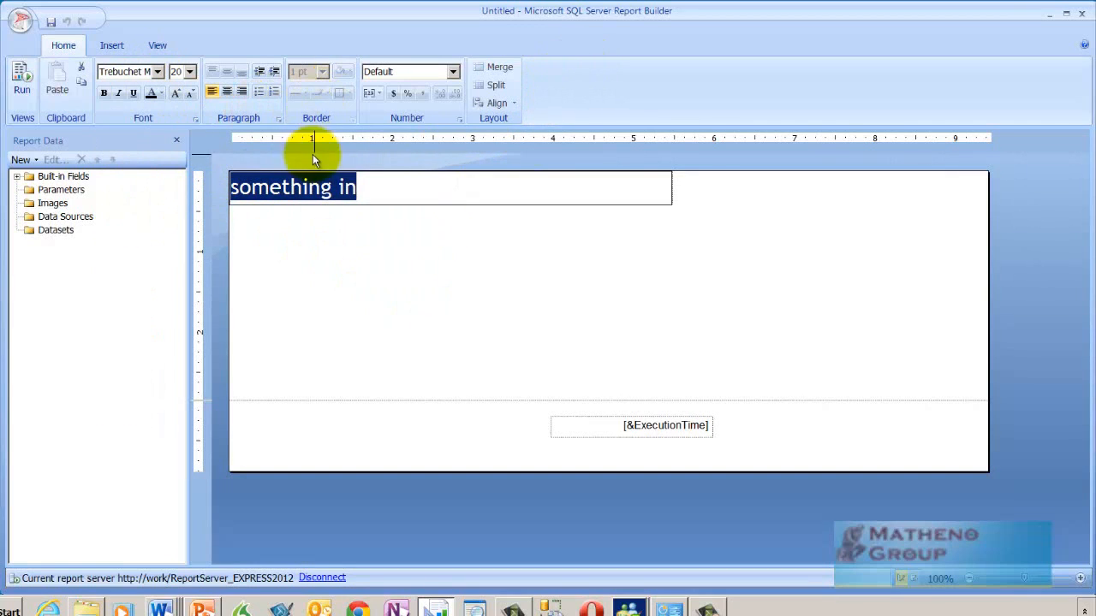
pyautogui.click(471, 343)
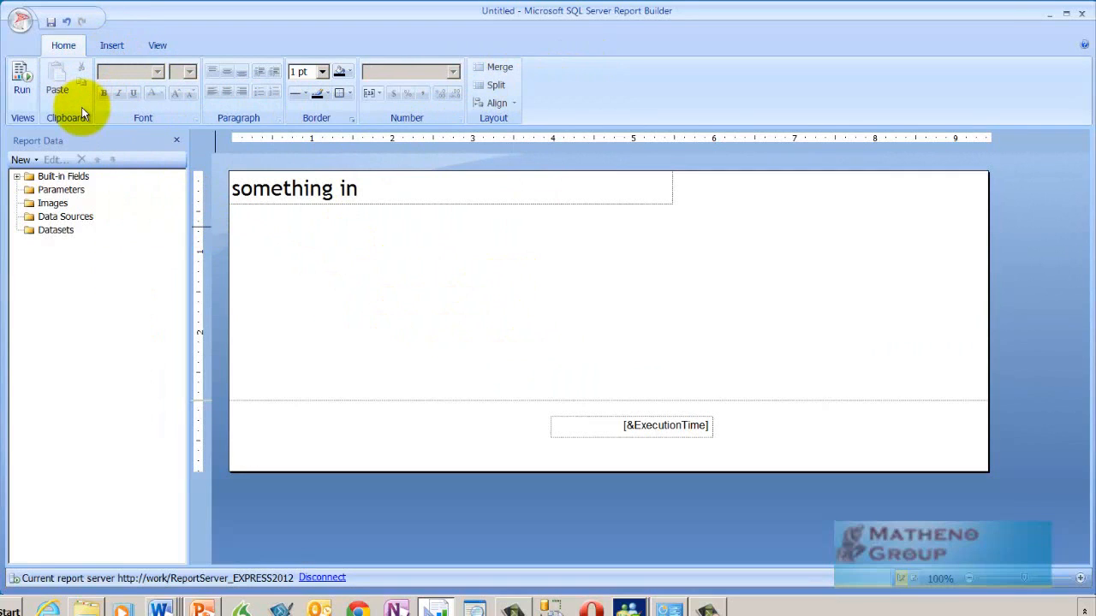
# Step: Insert a table about 2.9 inches wide below the title, closing its dataset properties without choosing a dataset
pyautogui.click(112, 45)
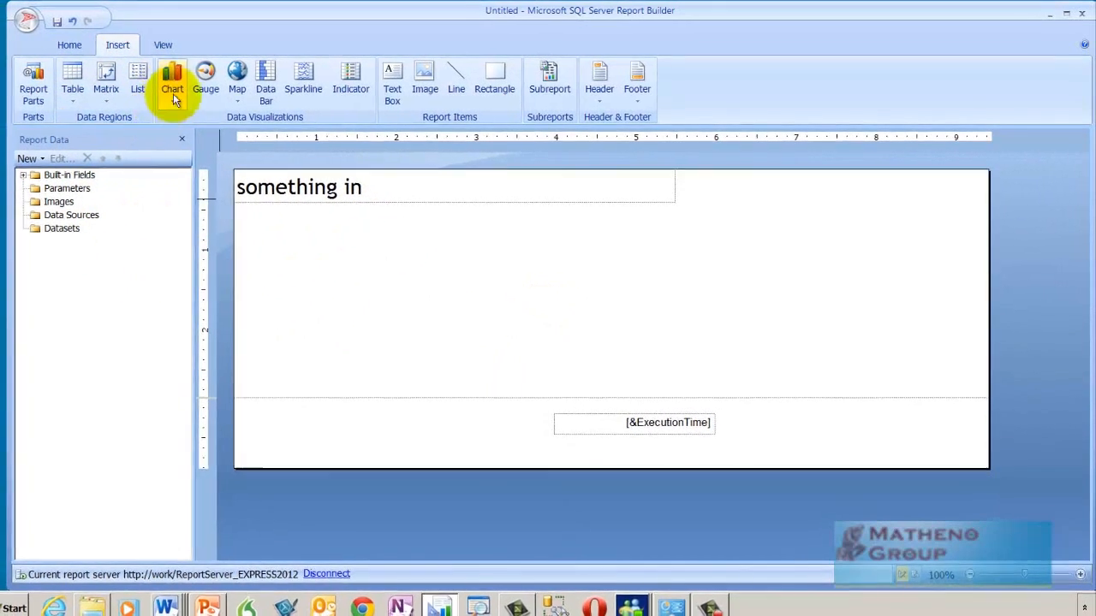
pyautogui.click(84, 96)
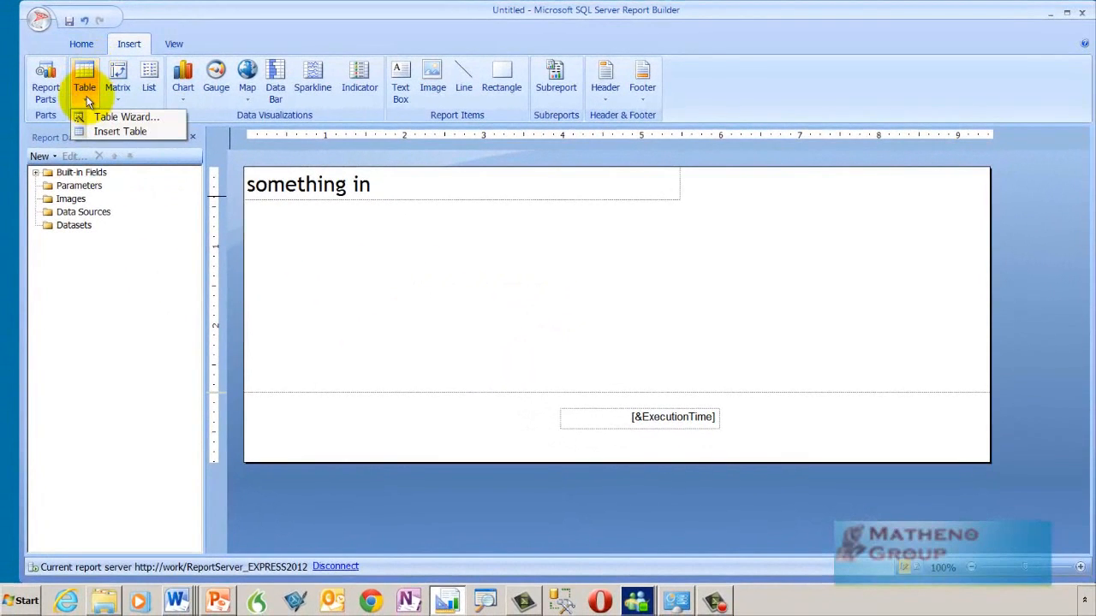
pyautogui.click(120, 132)
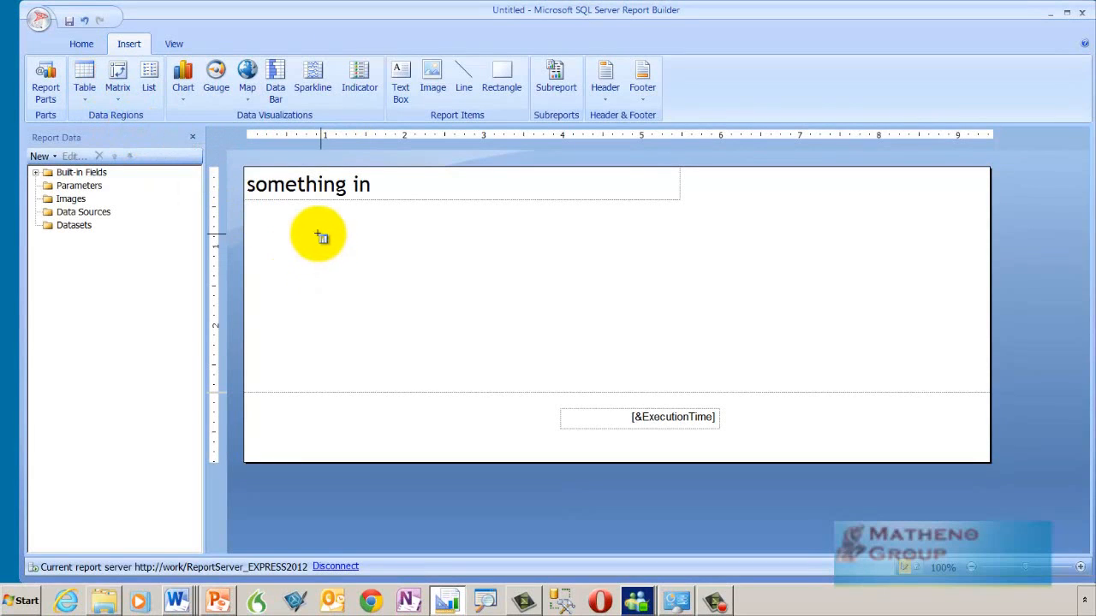
pyautogui.moveTo(318, 233); pyautogui.dragTo(543, 322)
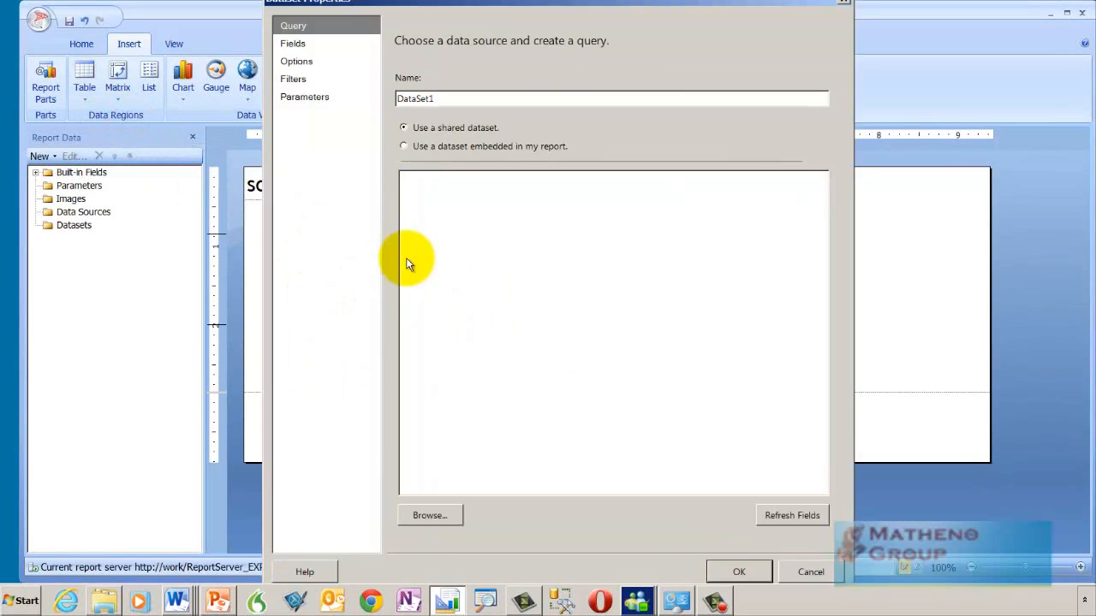
pyautogui.moveTo(514, 1); pyautogui.dragTo(502, 72)
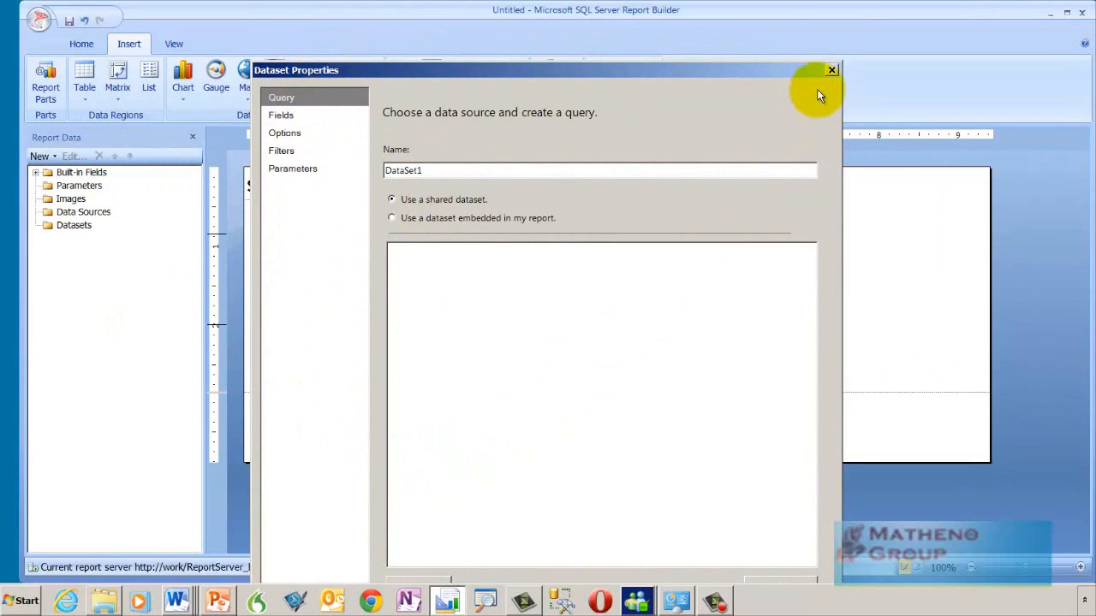
pyautogui.click(830, 71)
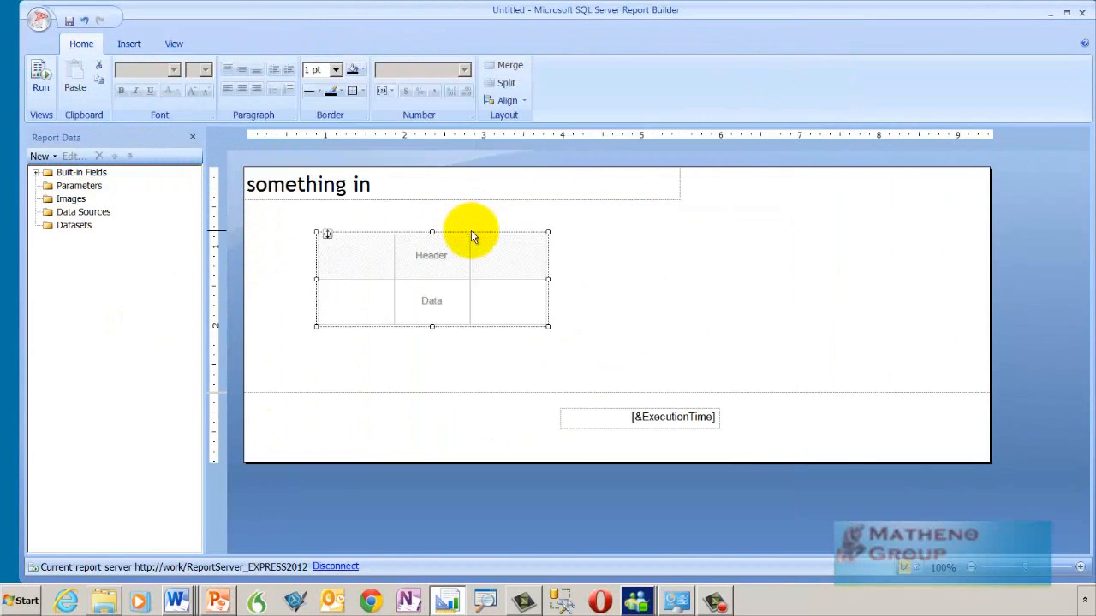
# Step: Look at the matrix options and insert a list at the report body's upper-left corner, closing its dataset properties without choosing a dataset
pyautogui.click(120, 47)
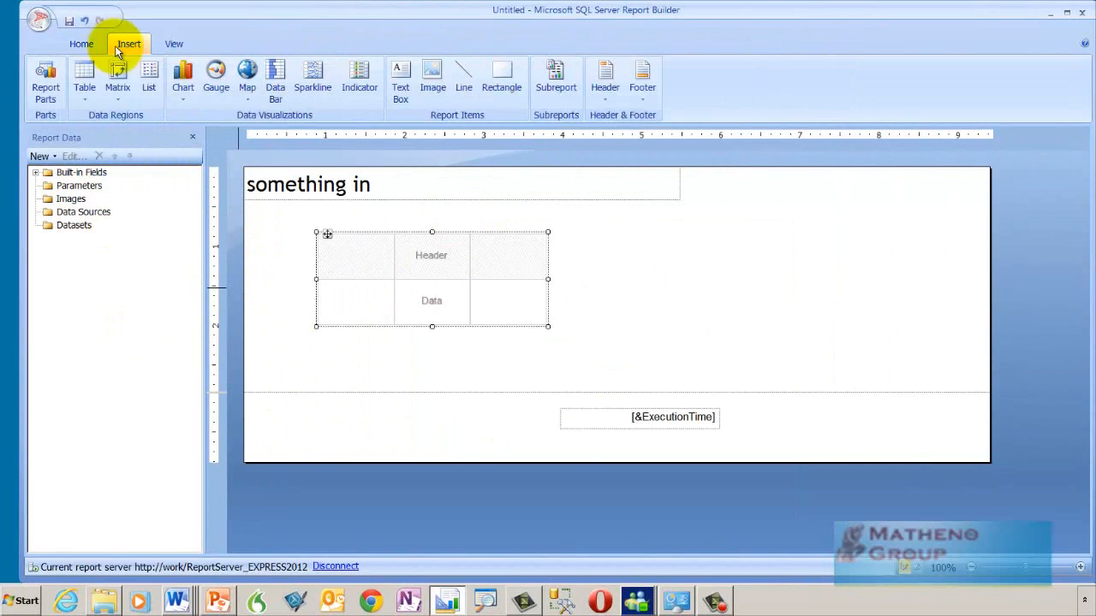
pyautogui.click(119, 94)
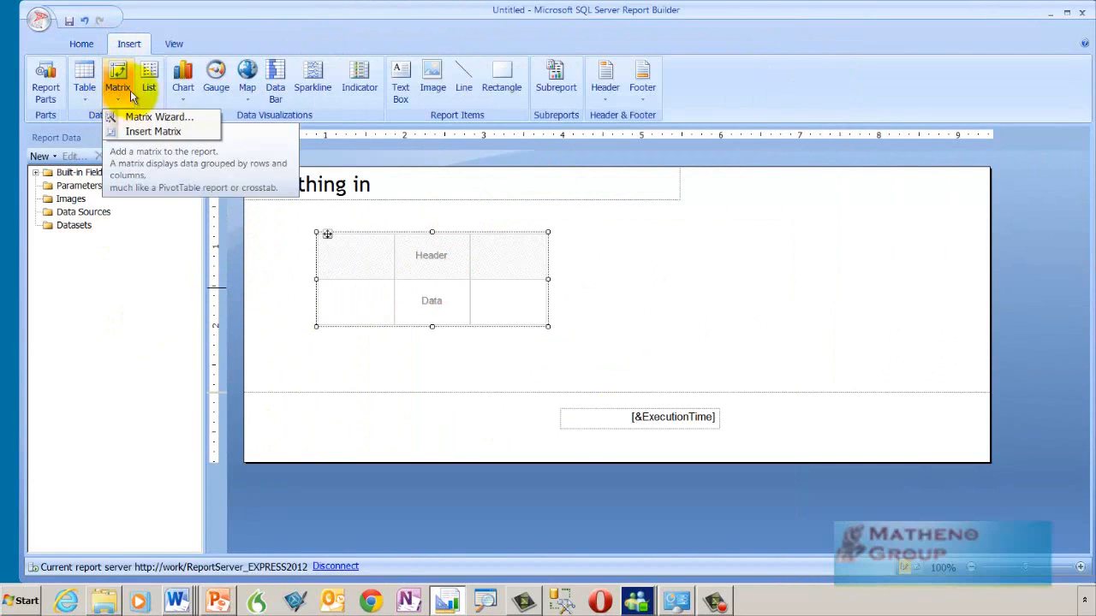
pyautogui.click(150, 79)
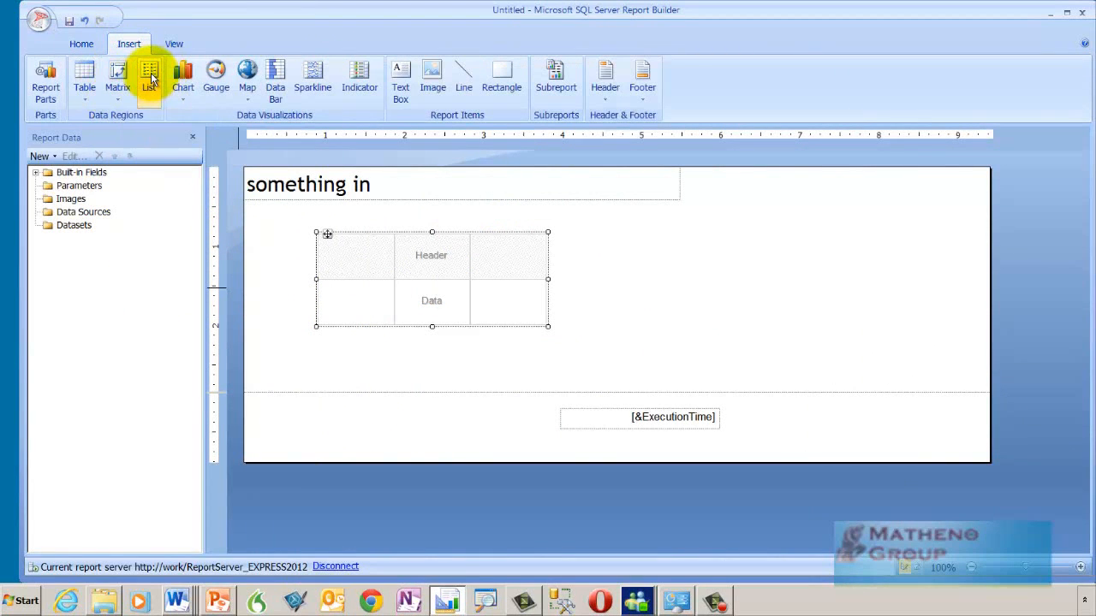
pyautogui.click(150, 79)
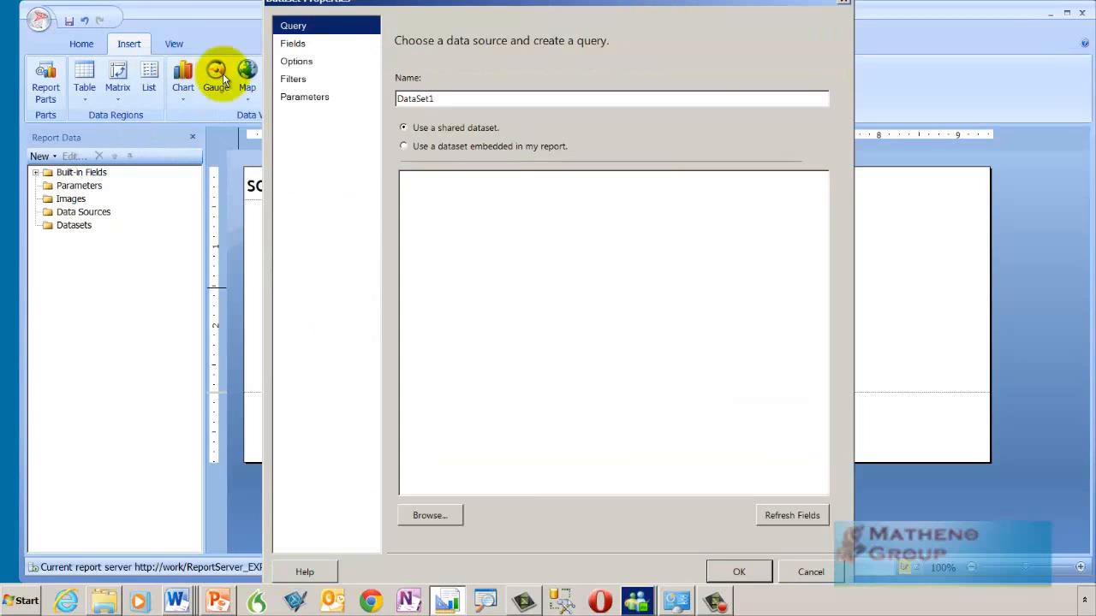
pyautogui.moveTo(379, 8); pyautogui.dragTo(356, 159)
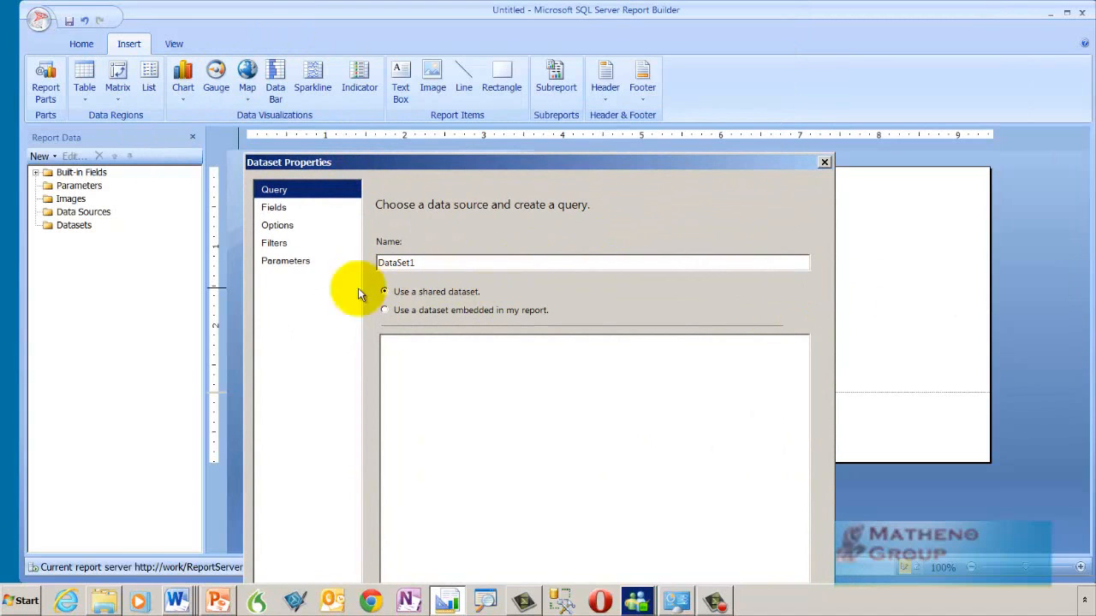
pyautogui.click(824, 162)
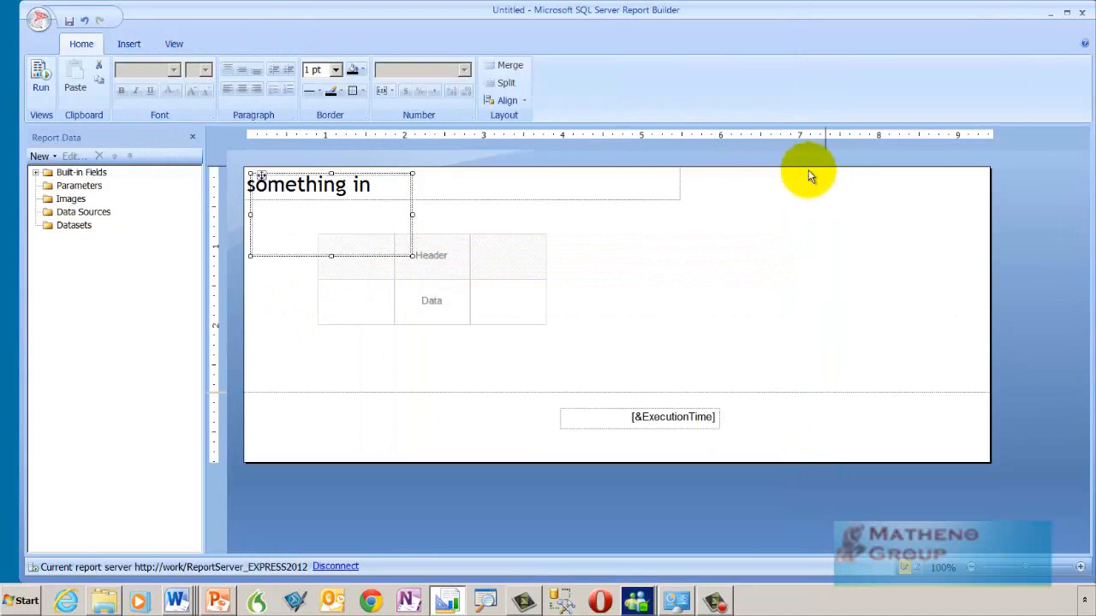
# Step: Start inserting a chart beside the table to view the available chart types, and close the chart type selection without choosing one
pyautogui.click(132, 51)
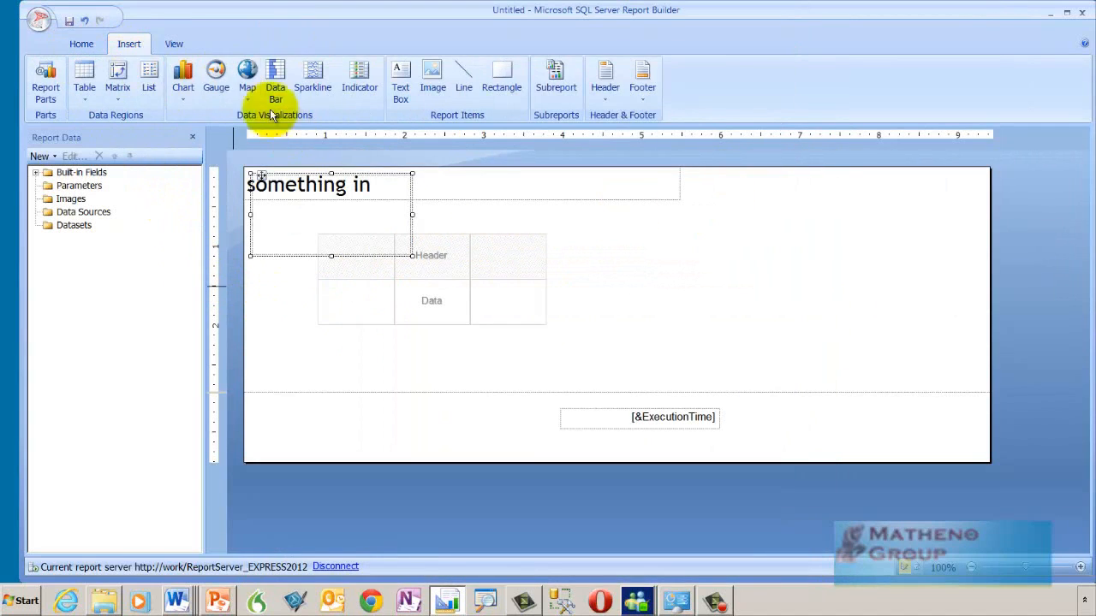
pyautogui.click(194, 105)
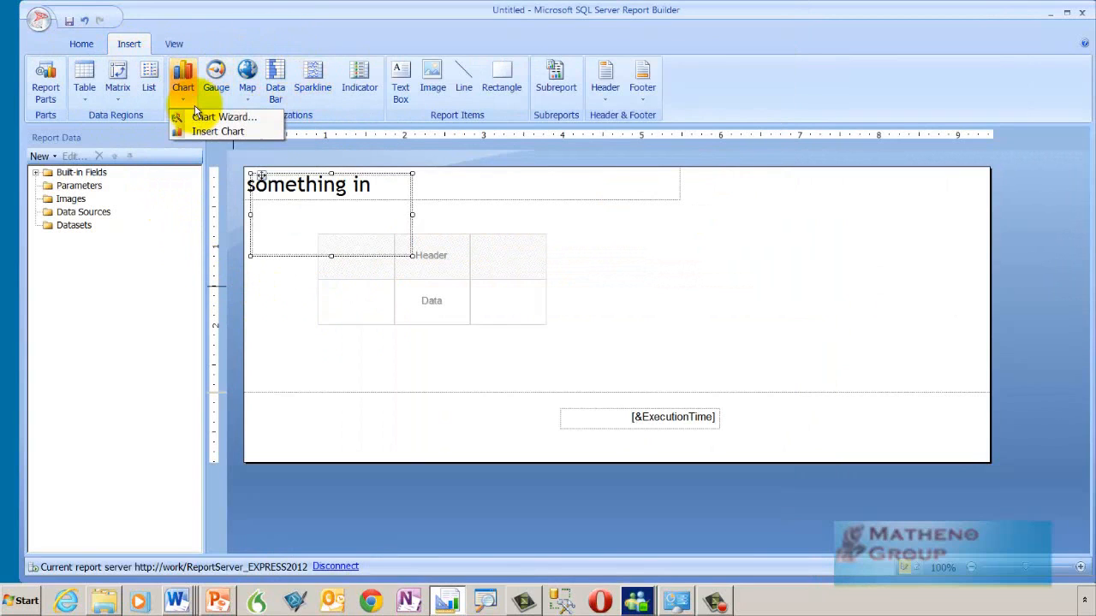
pyautogui.click(233, 136)
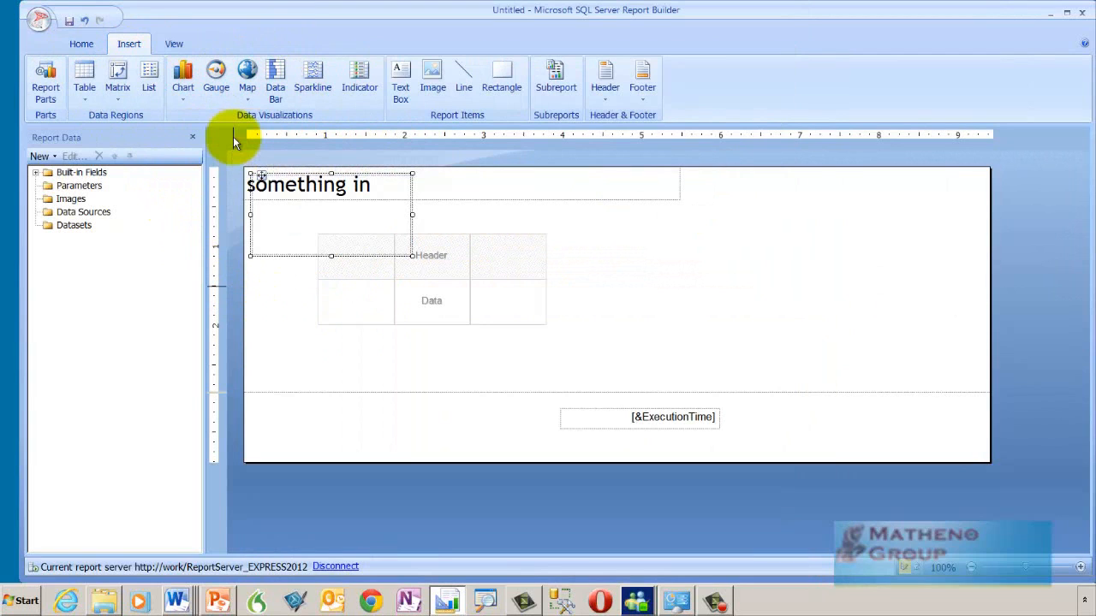
pyautogui.click(508, 252)
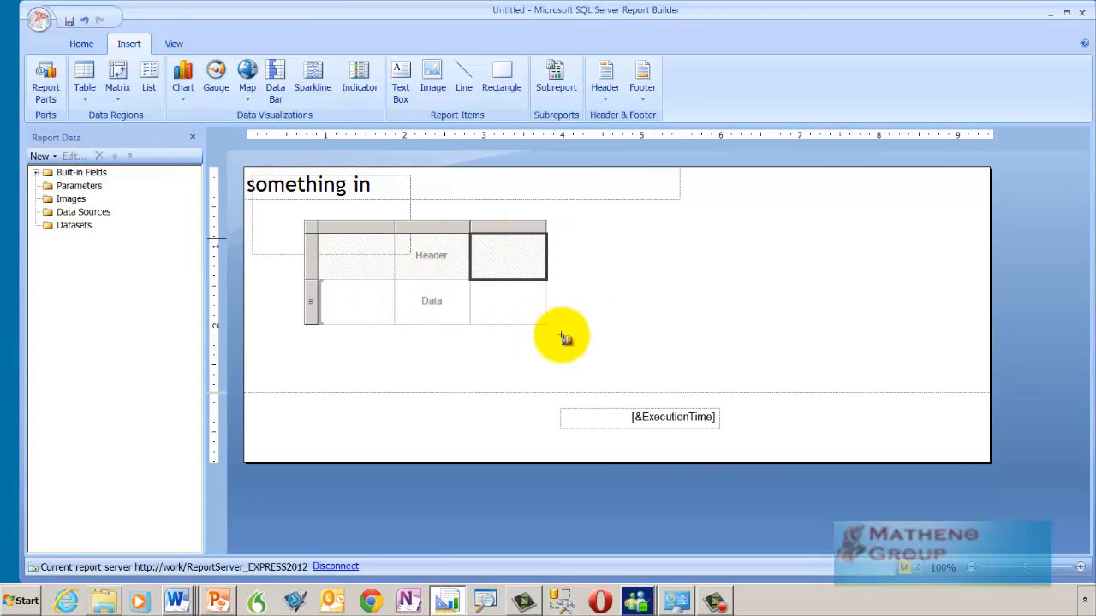
pyautogui.click(638, 316)
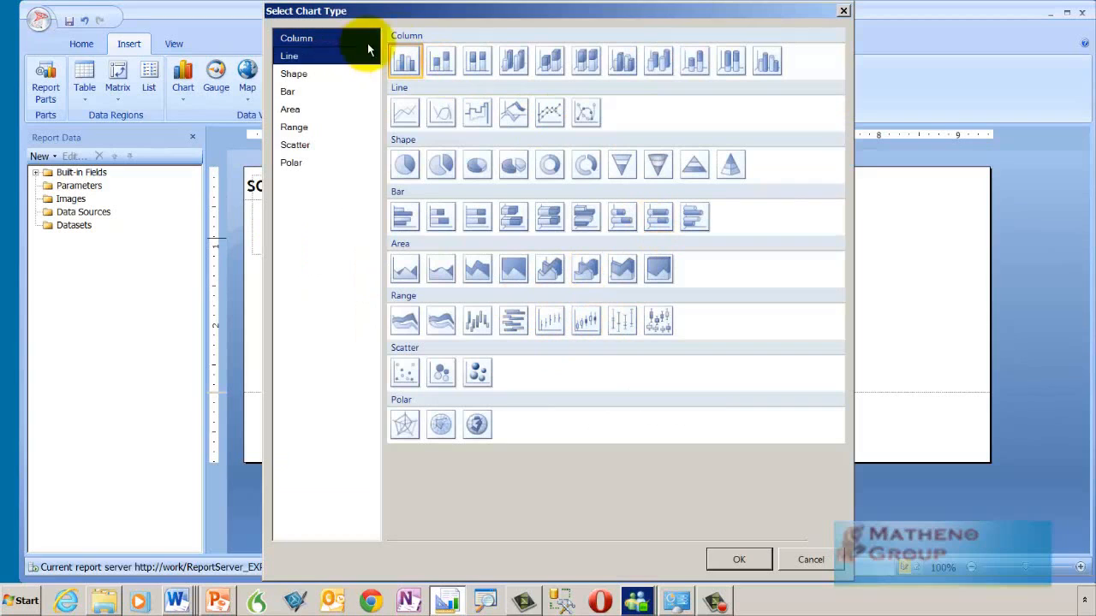
pyautogui.click(843, 12)
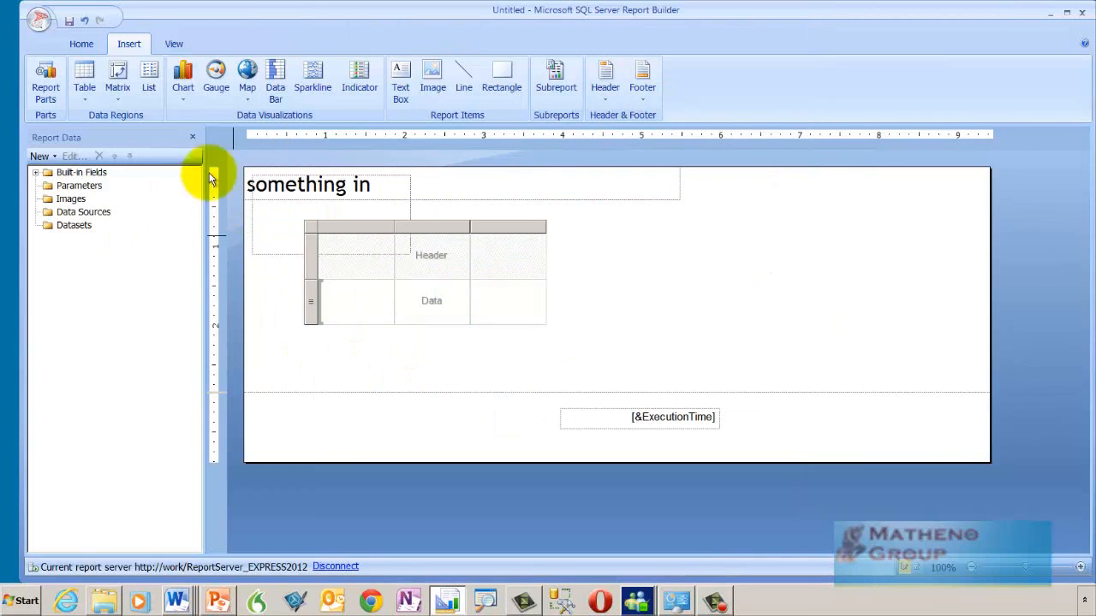
# Step: Start inserting a gauge to view the radial and linear types, cancel without choosing one, and look at the map insertion options
pyautogui.click(216, 85)
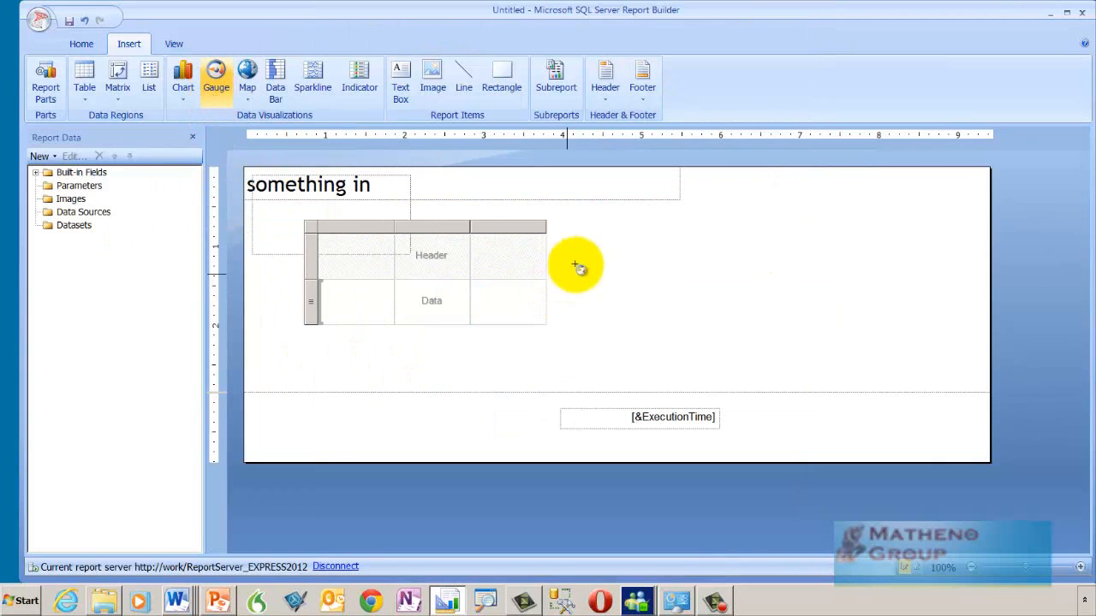
pyautogui.click(702, 351)
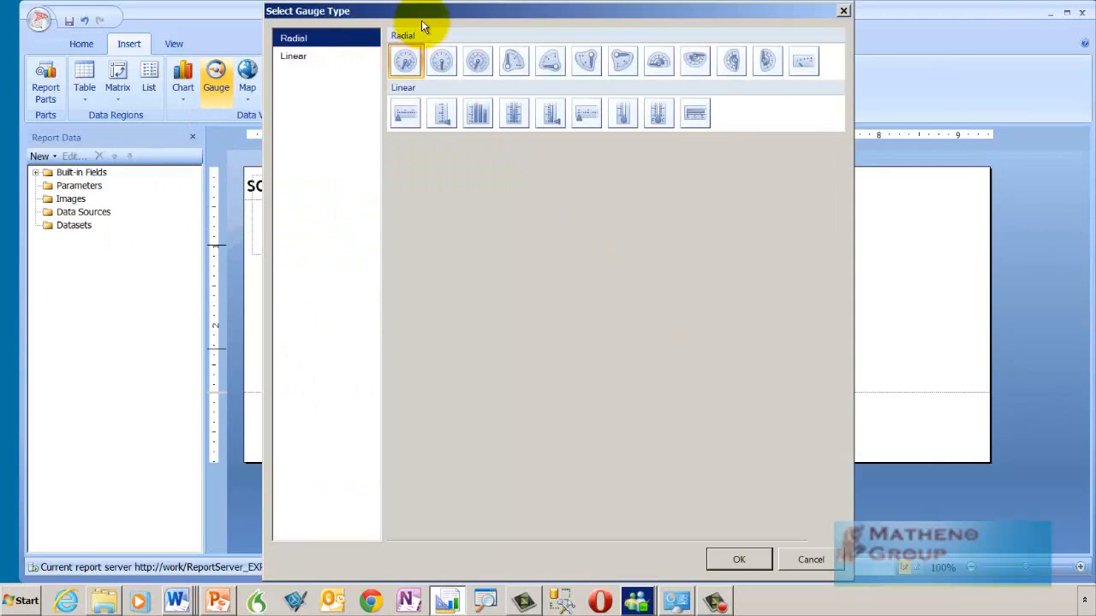
pyautogui.moveTo(441, 19); pyautogui.dragTo(429, 108)
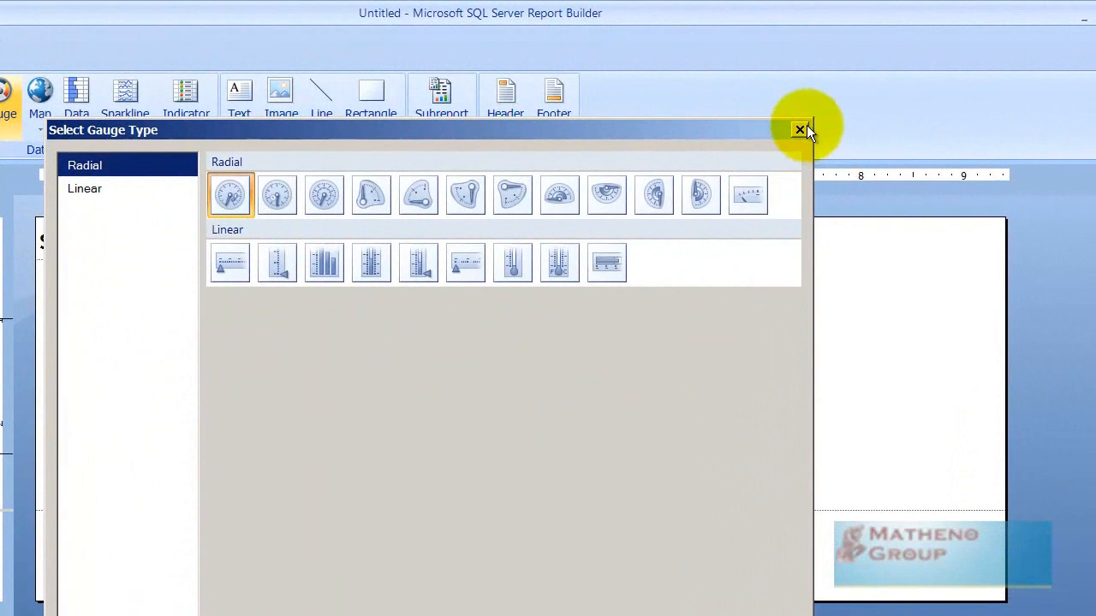
pyautogui.click(804, 127)
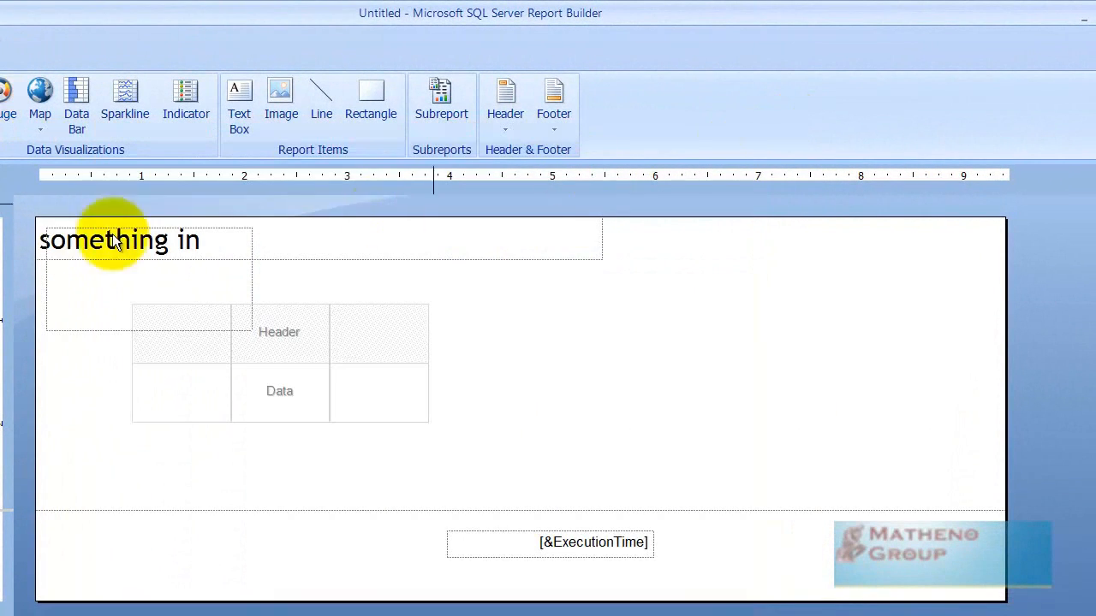
pyautogui.click(35, 123)
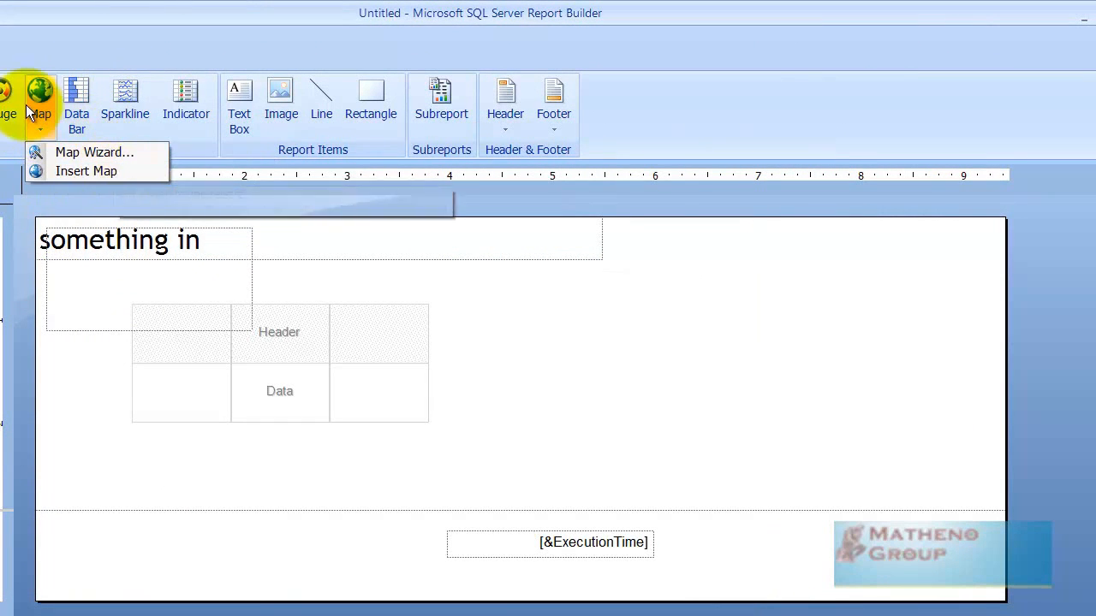
pyautogui.click(82, 89)
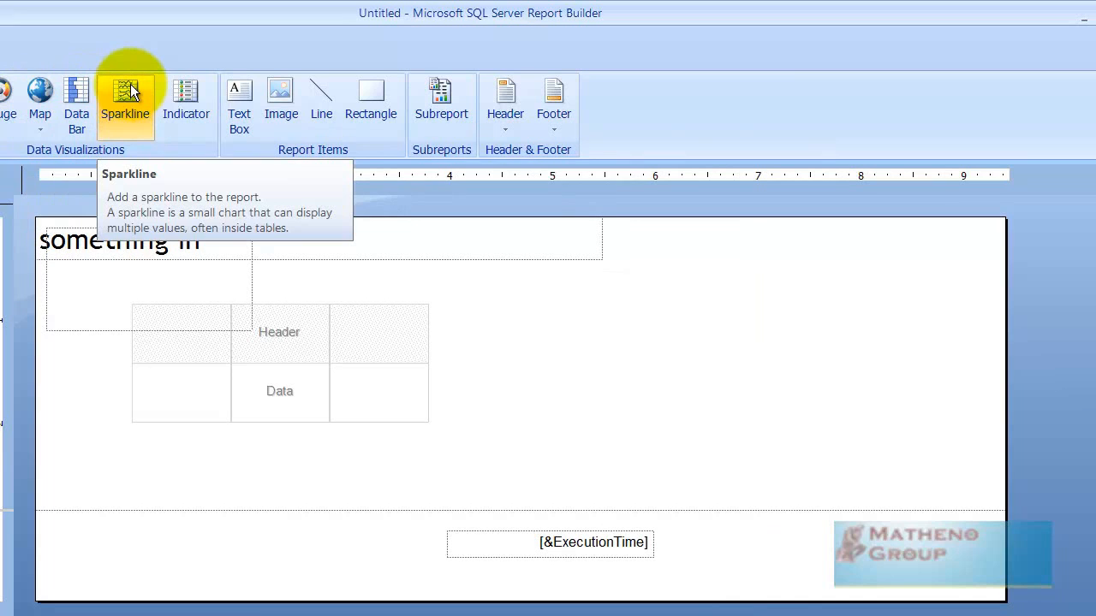
# Step: Insert a 3 Arrows (Colored) indicator without choosing a dataset and move it to the blank area to the right of the table
pyautogui.click(180, 104)
pyautogui.click(386, 334)
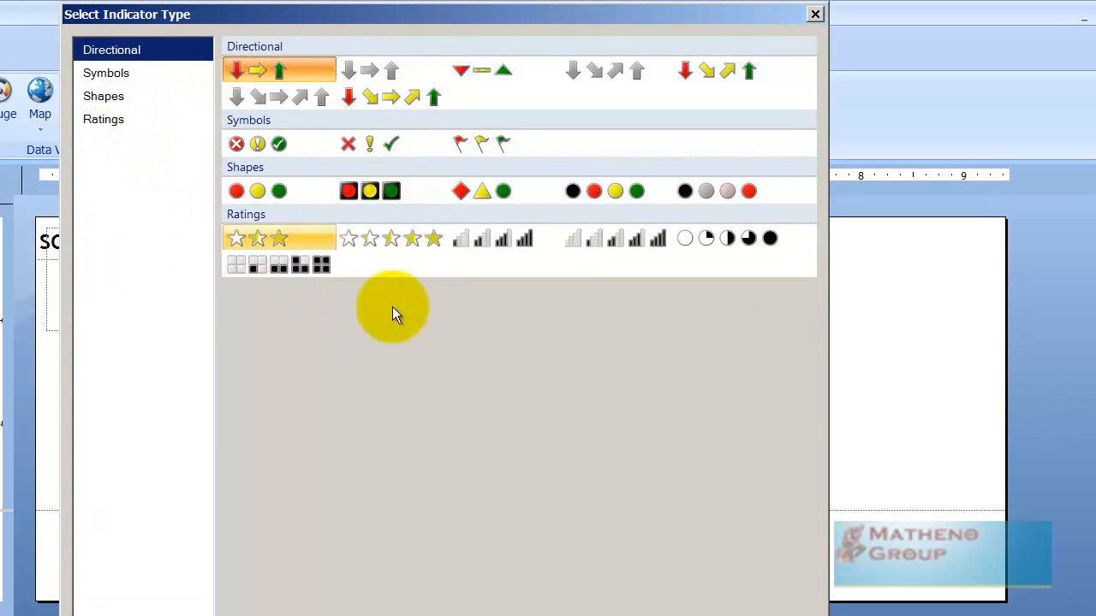
pyautogui.click(145, 77)
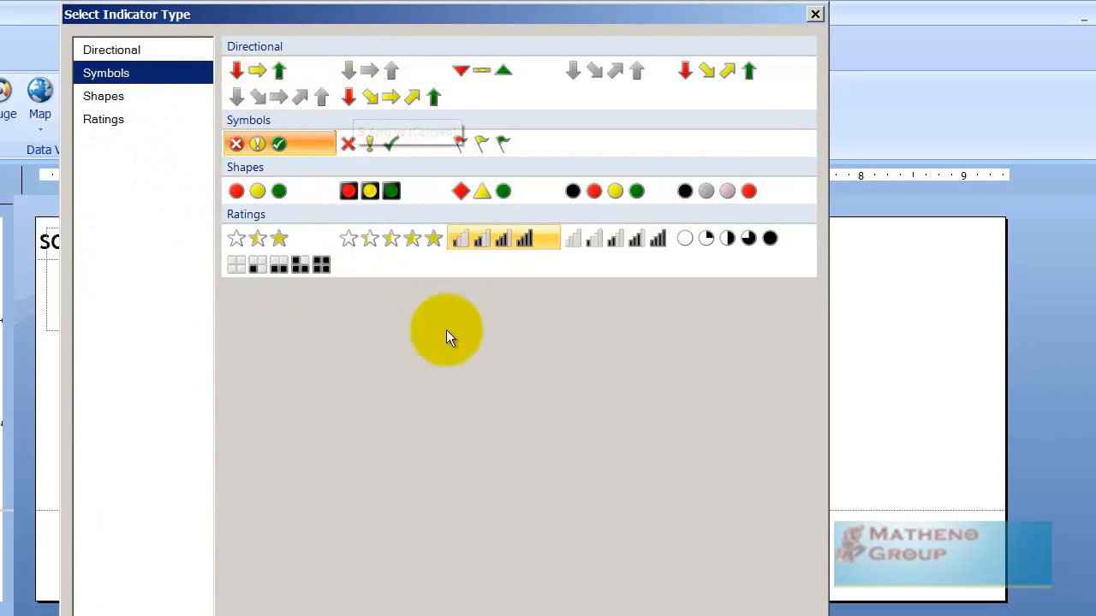
pyautogui.click(101, 94)
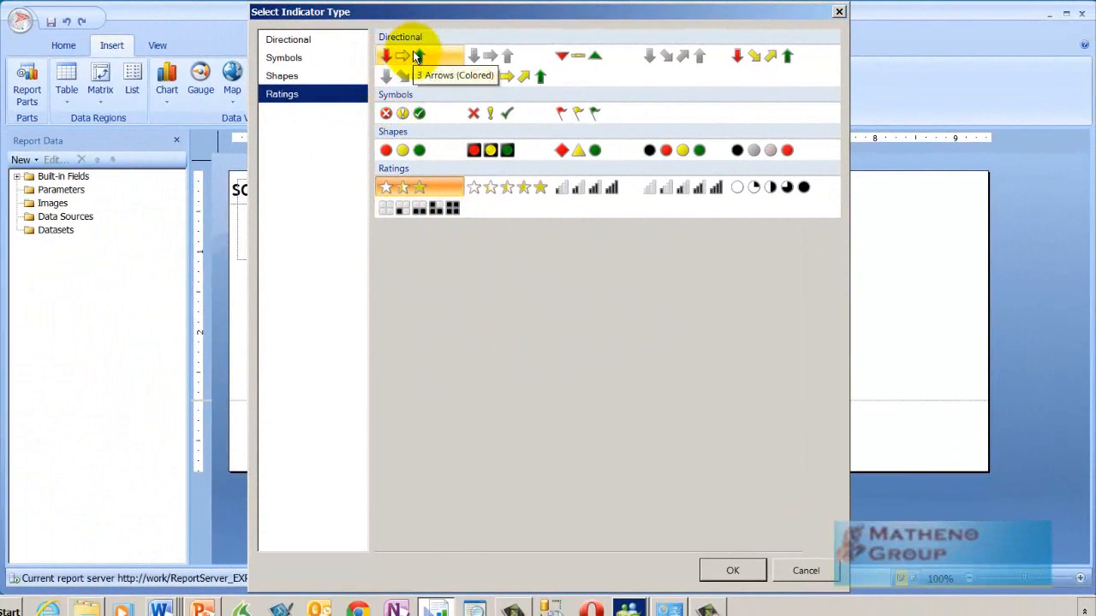
pyautogui.click(412, 51)
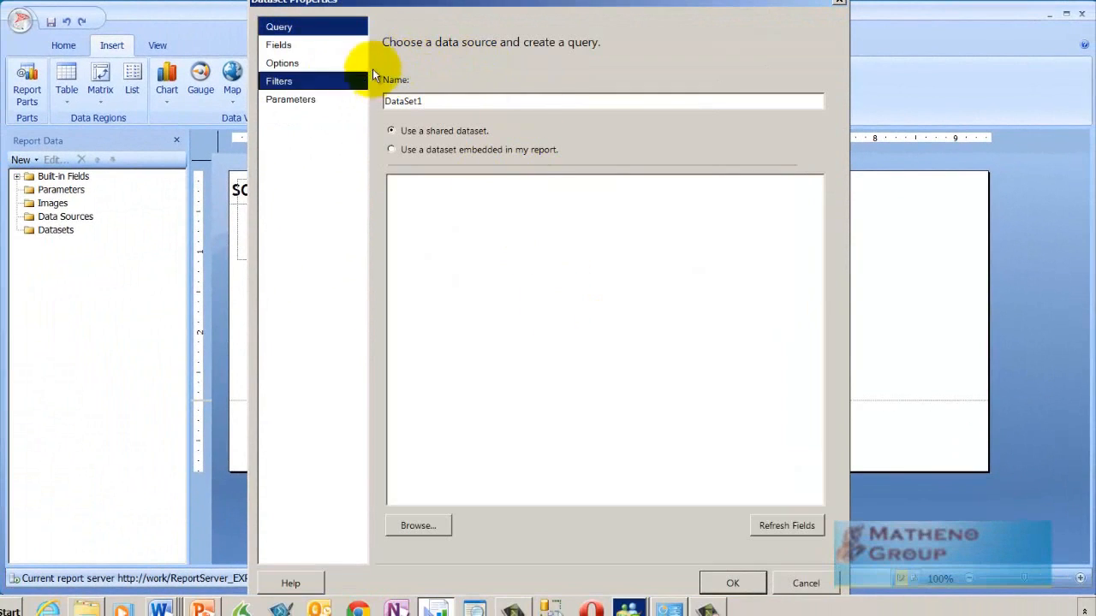
pyautogui.click(837, 7)
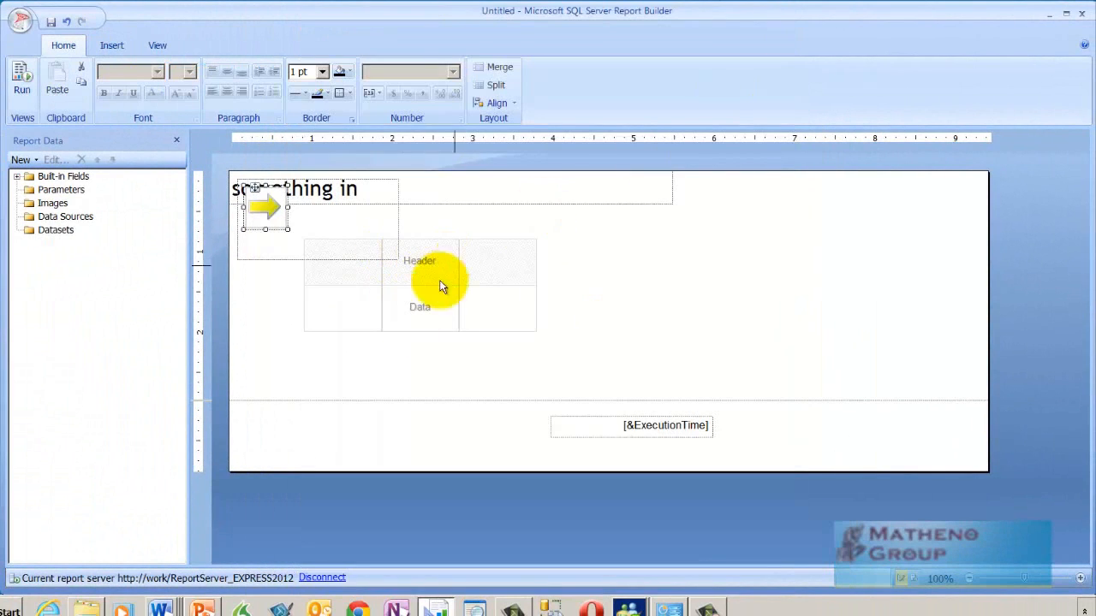
pyautogui.click(115, 40)
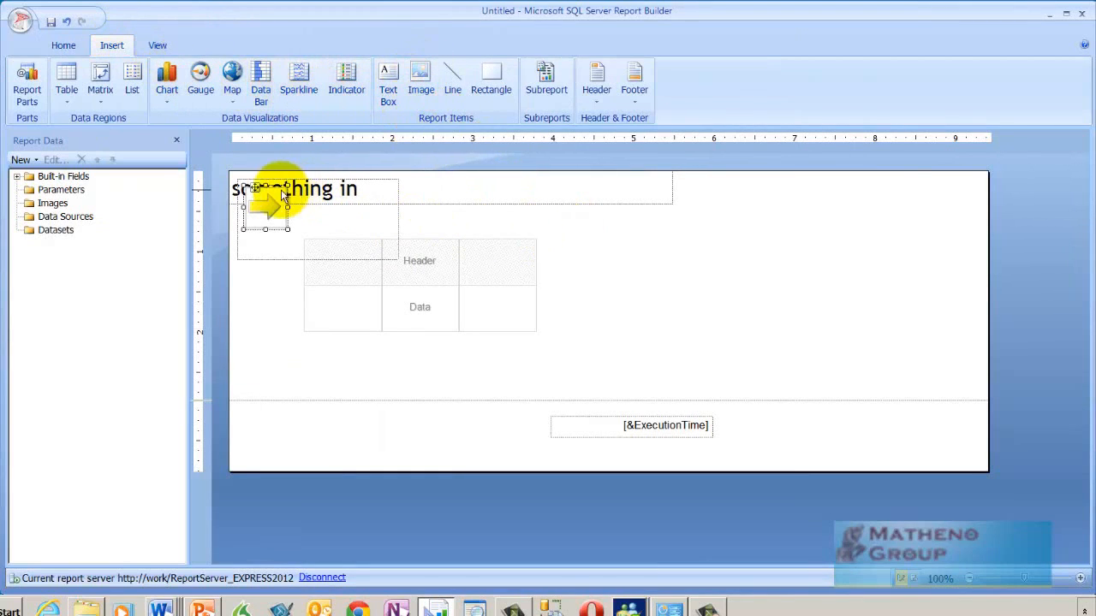
pyautogui.moveTo(269, 193); pyautogui.dragTo(675, 303)
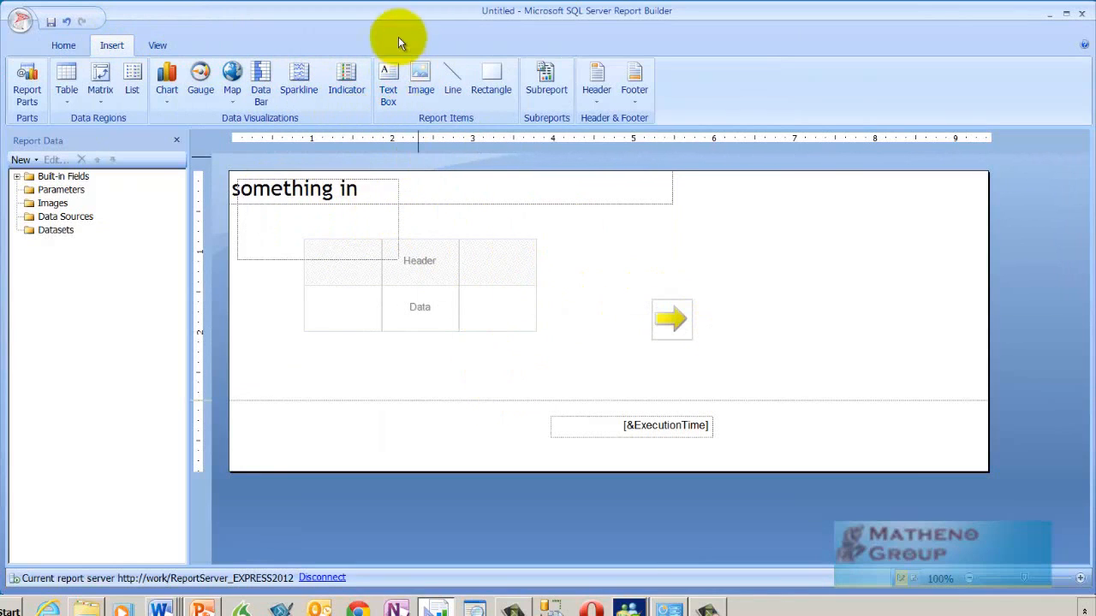
# Step: Add a text box about 1.5 inches wide below the table, containing the author's first name followed by MathenoGroup
pyautogui.click(387, 85)
pyautogui.moveTo(279, 330); pyautogui.dragTo(398, 379)
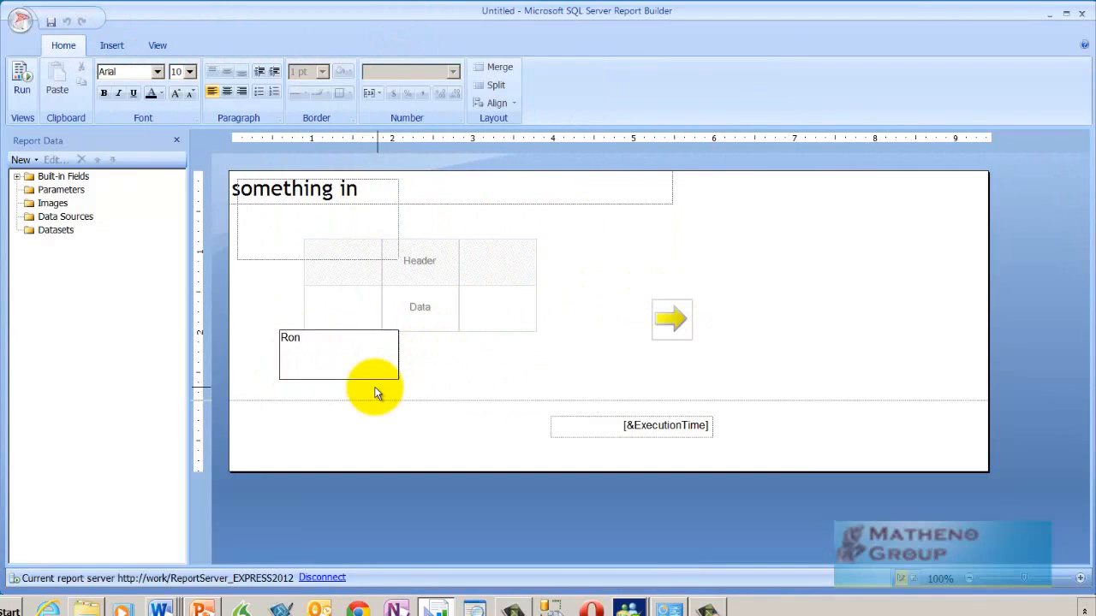
pyautogui.write('Ron MathenoGroup')
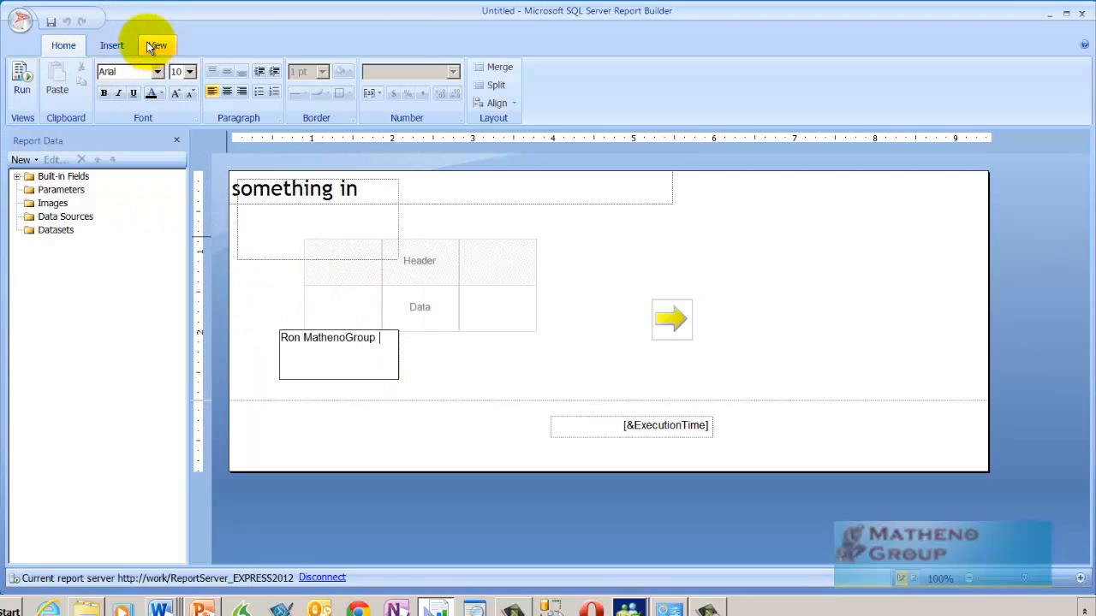
# Step: Insert a diagonal line in the last header cell of the table
pyautogui.click(111, 45)
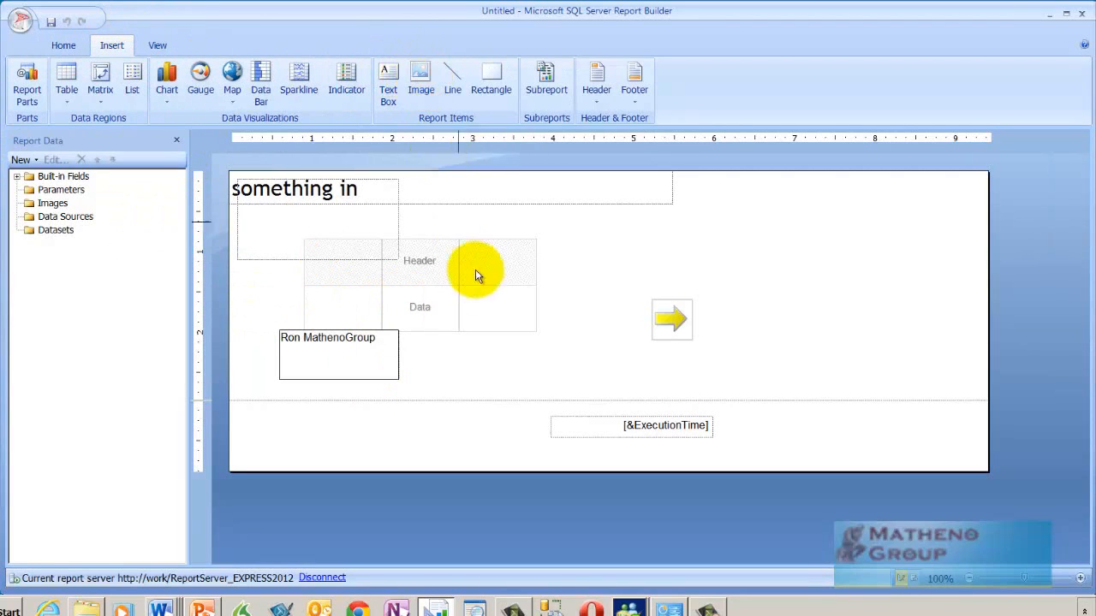
pyautogui.click(450, 75)
pyautogui.moveTo(539, 294); pyautogui.dragTo(591, 269)
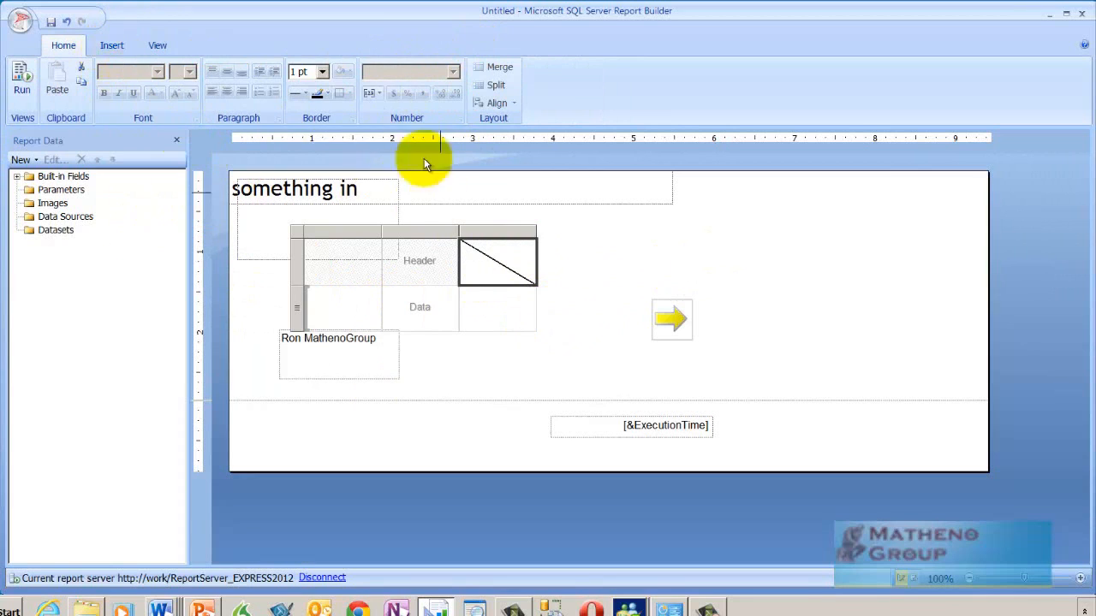
# Step: Insert a subreport about 3 inches square near the report body's upper-left corner and deselect it
pyautogui.click(112, 44)
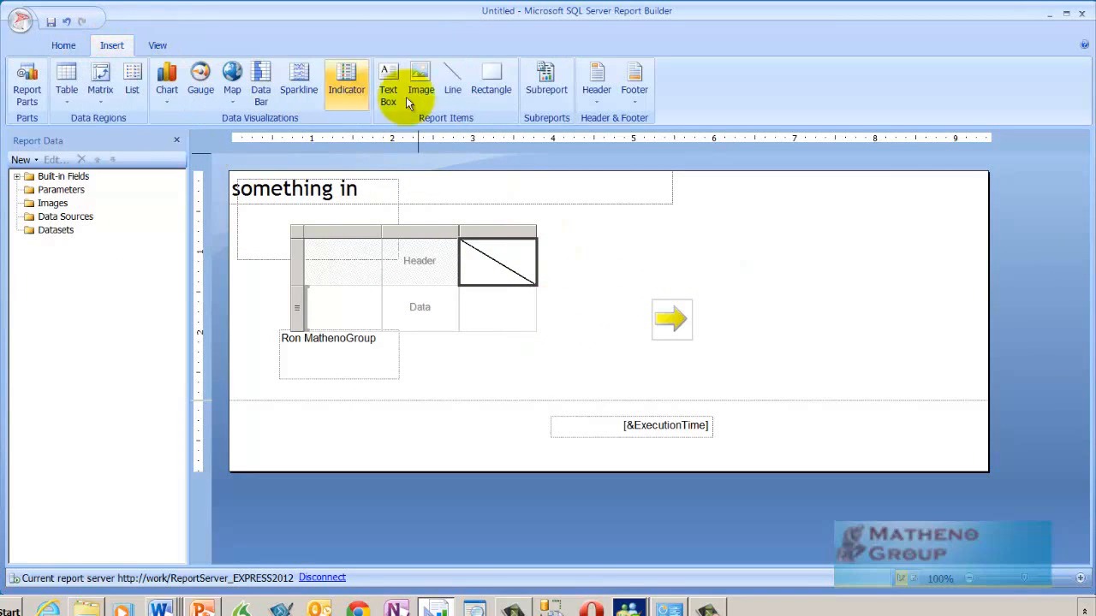
pyautogui.click(558, 81)
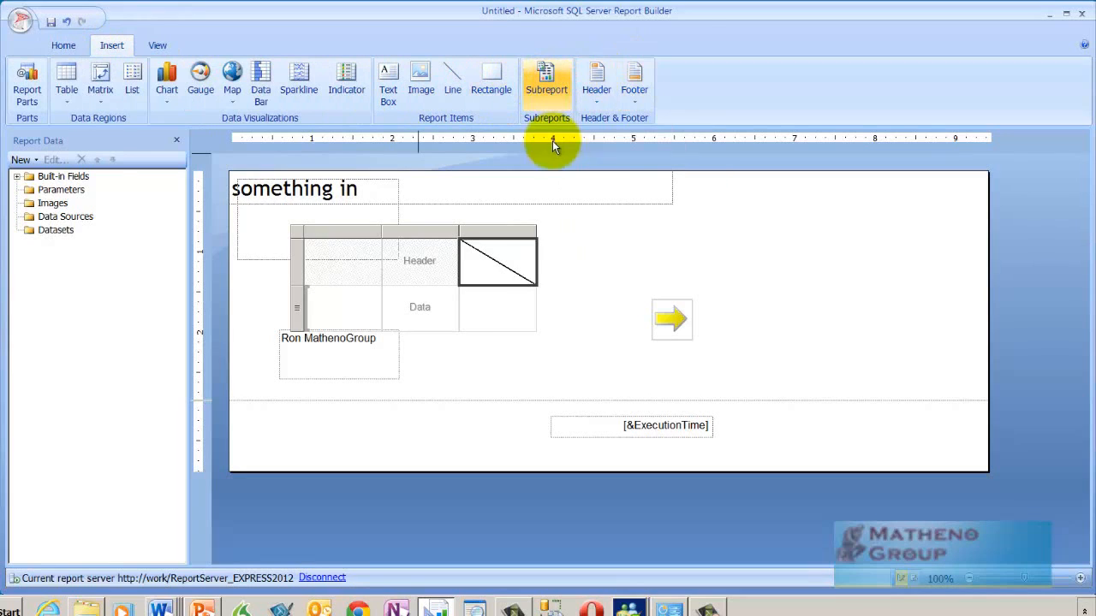
pyautogui.moveTo(675, 243); pyautogui.dragTo(764, 305)
pyautogui.click(786, 252)
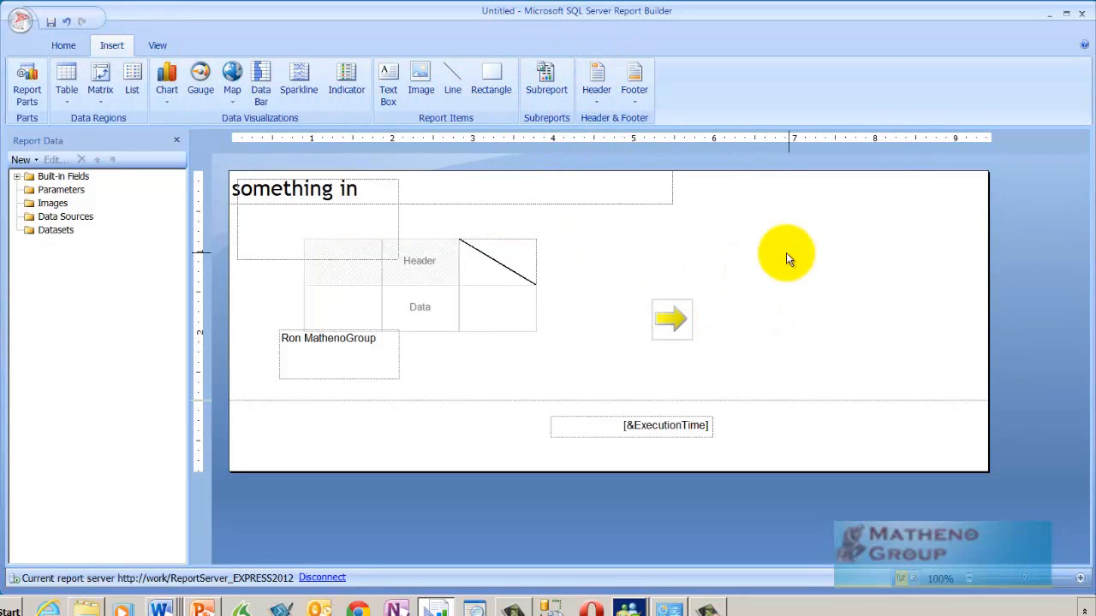
pyautogui.click(552, 81)
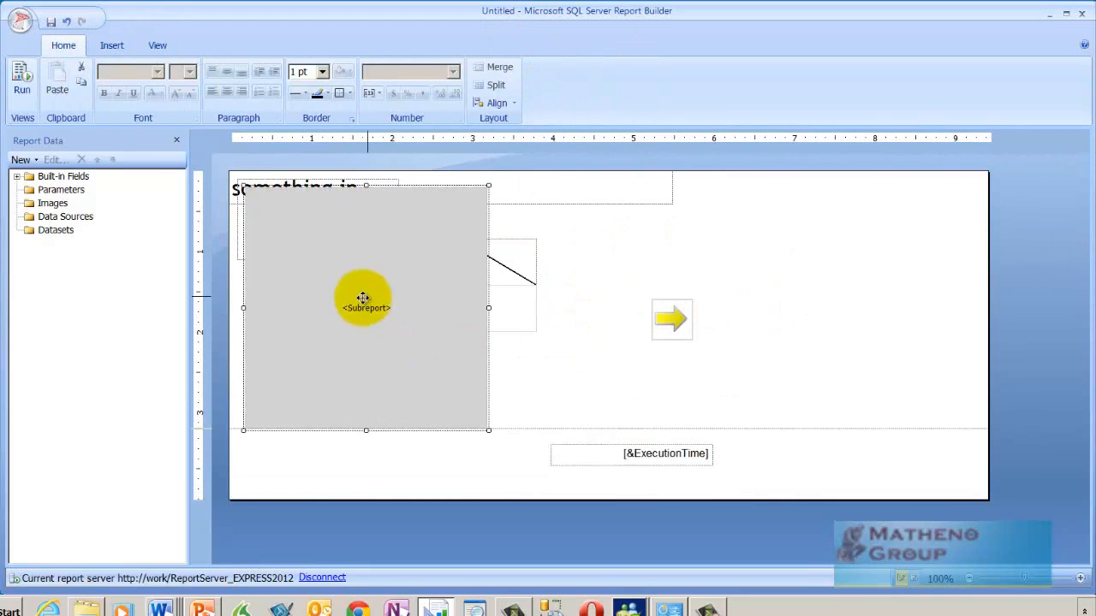
pyautogui.click(697, 267)
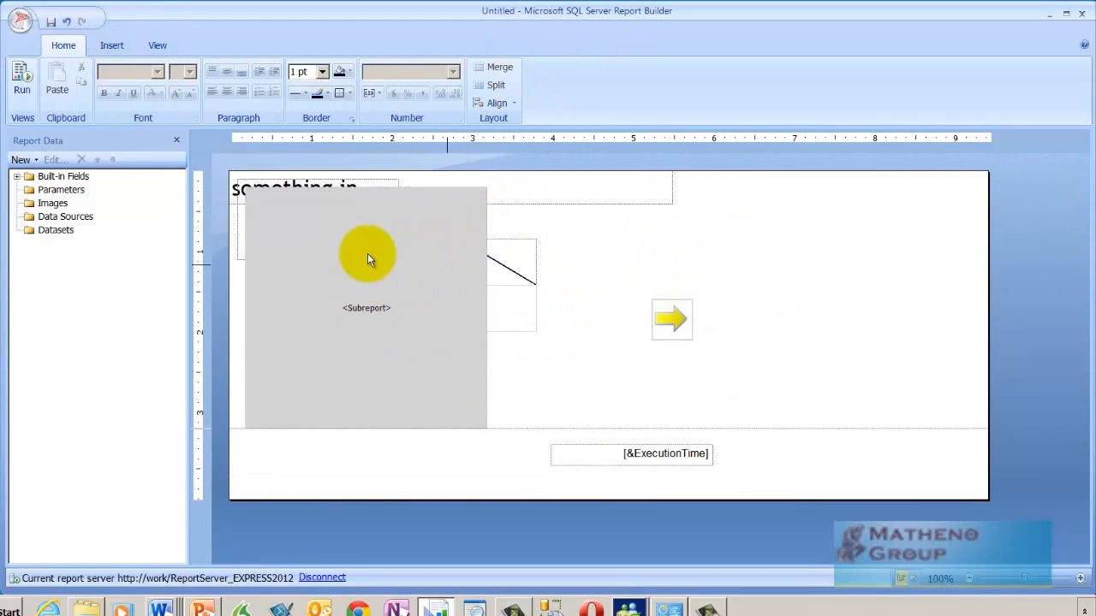
# Step: Look at the header and footer options without adding either, and display the show/hide view options
pyautogui.click(103, 48)
pyautogui.click(599, 88)
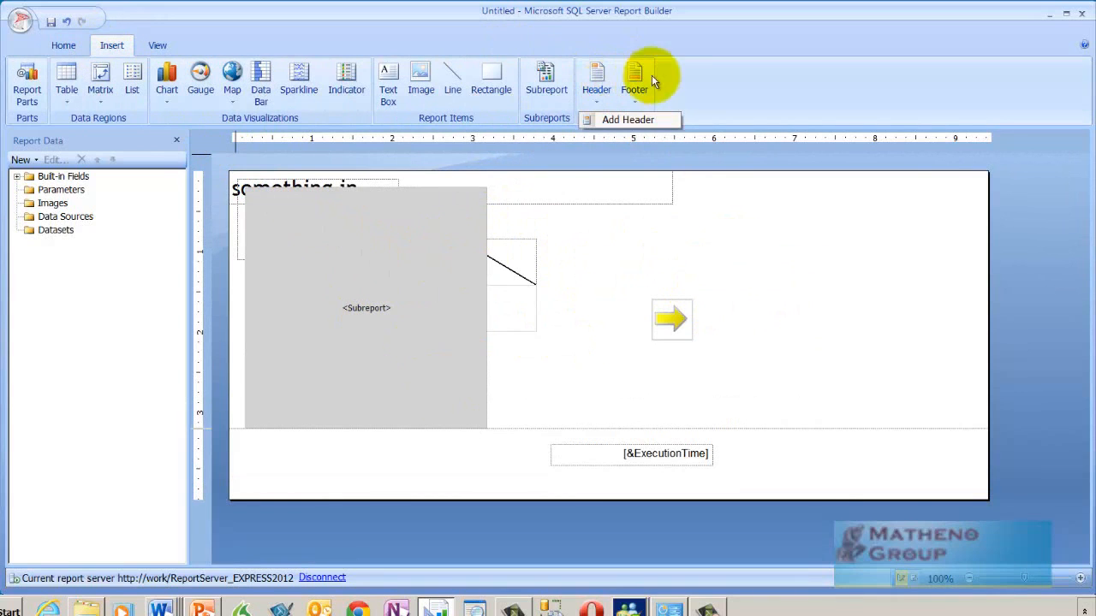
pyautogui.click(633, 81)
pyautogui.click(839, 313)
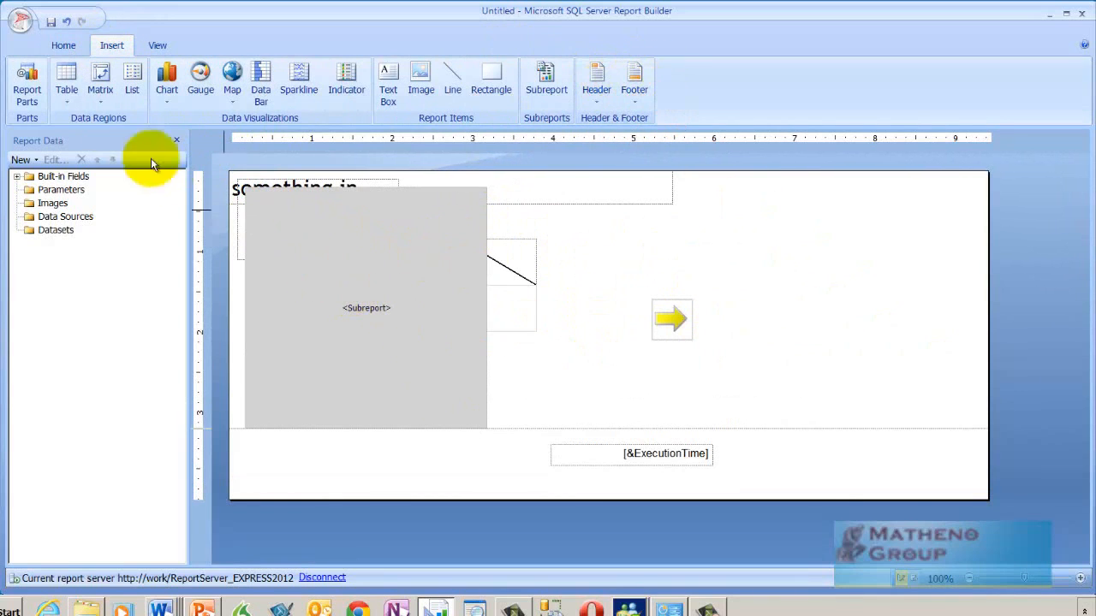
pyautogui.click(148, 47)
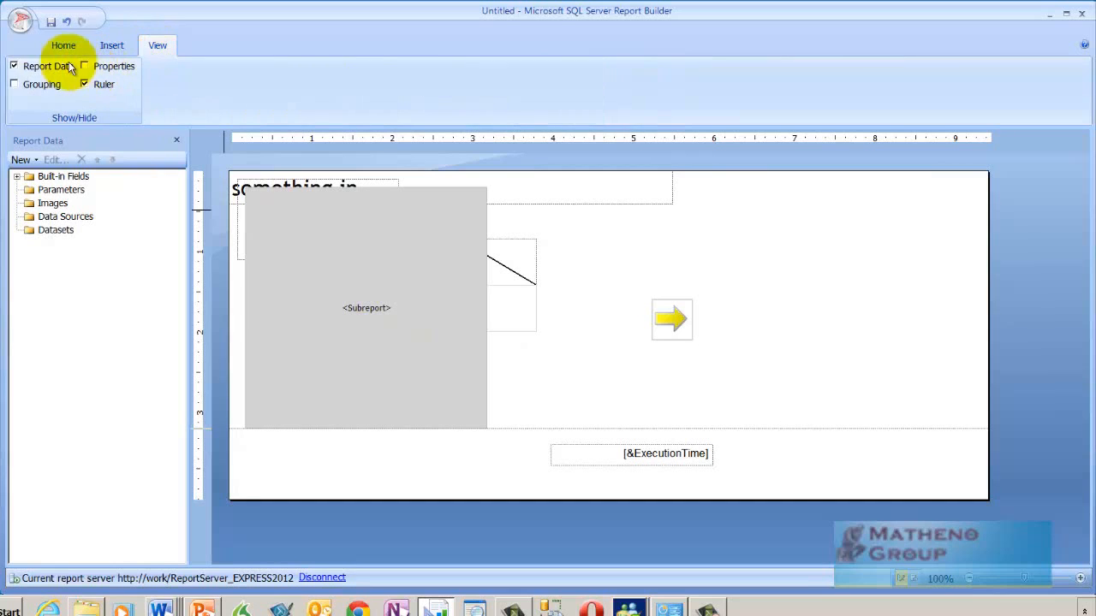
# Step: Start publishing report parts, review the parts and datasets available for publishing, and close the dialog without publishing
pyautogui.click(21, 22)
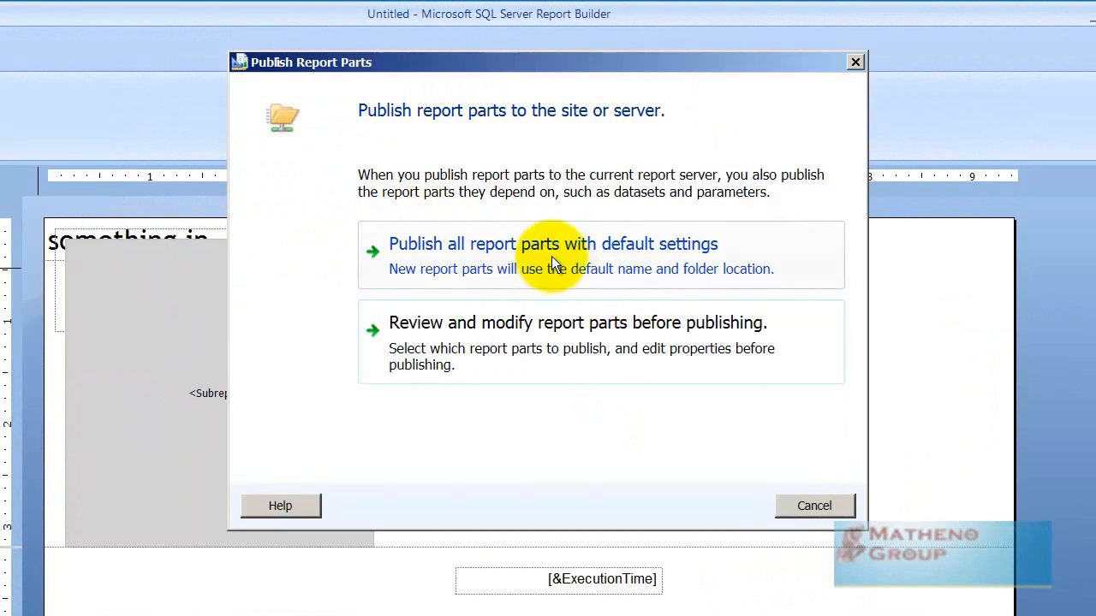
pyautogui.click(583, 334)
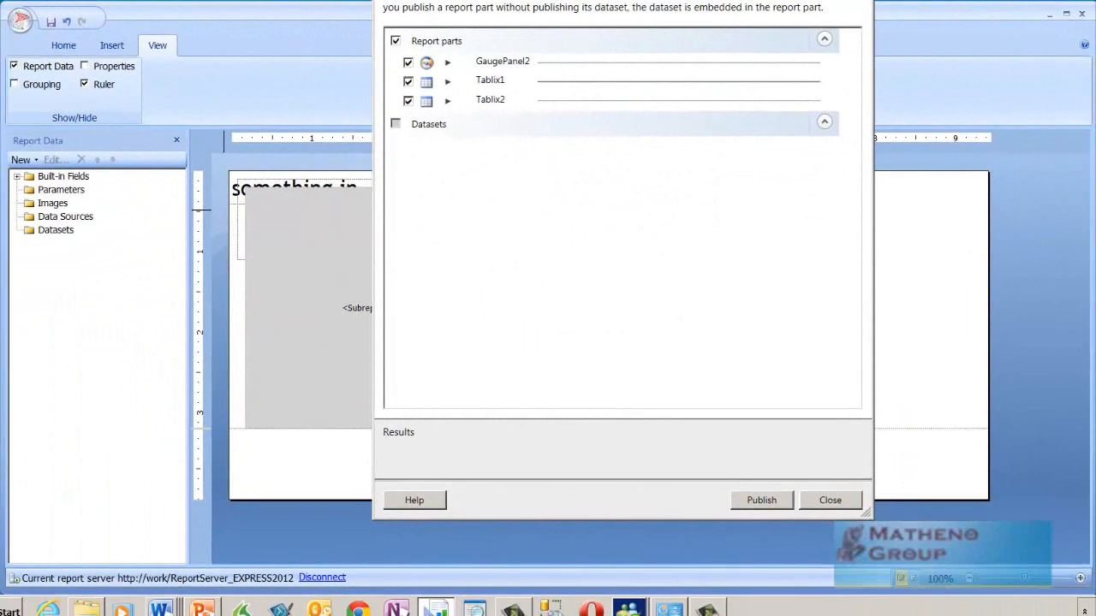
pyautogui.moveTo(532, 2); pyautogui.dragTo(521, 51)
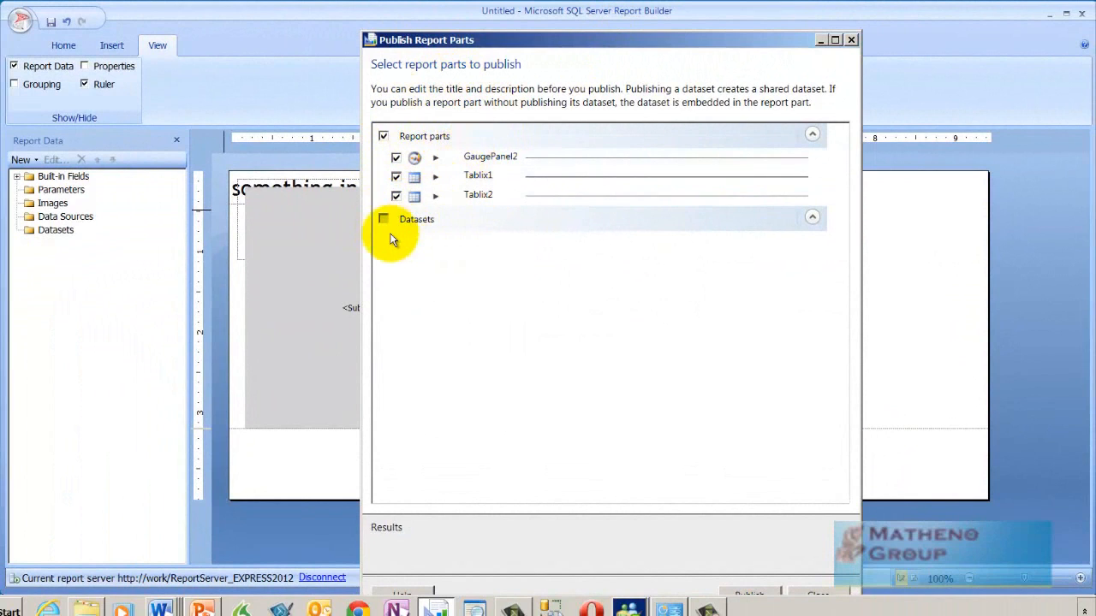
pyautogui.click(486, 156)
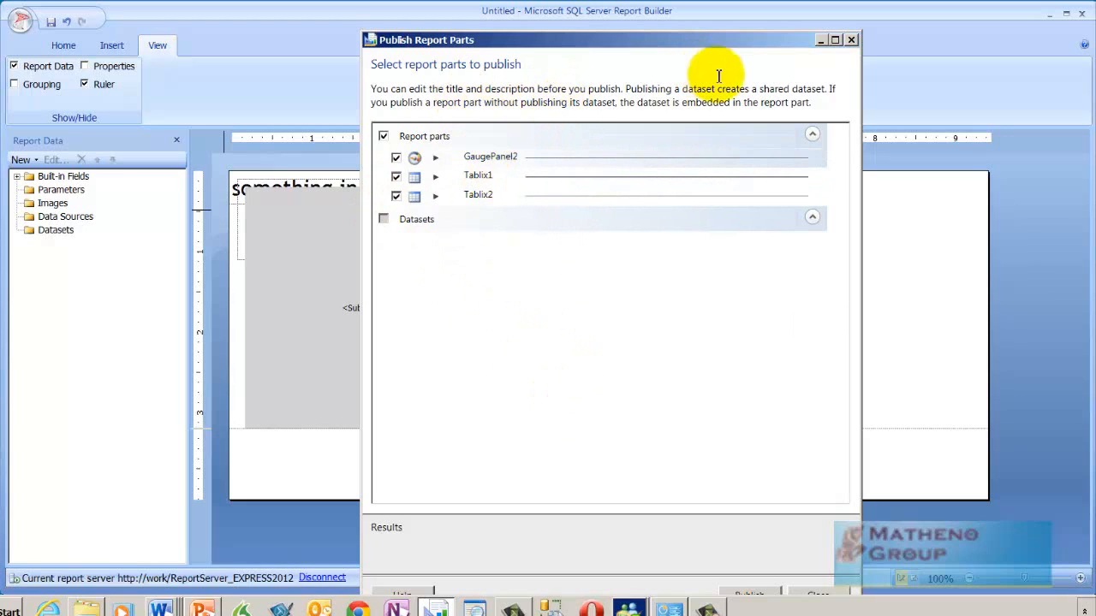
pyautogui.click(852, 39)
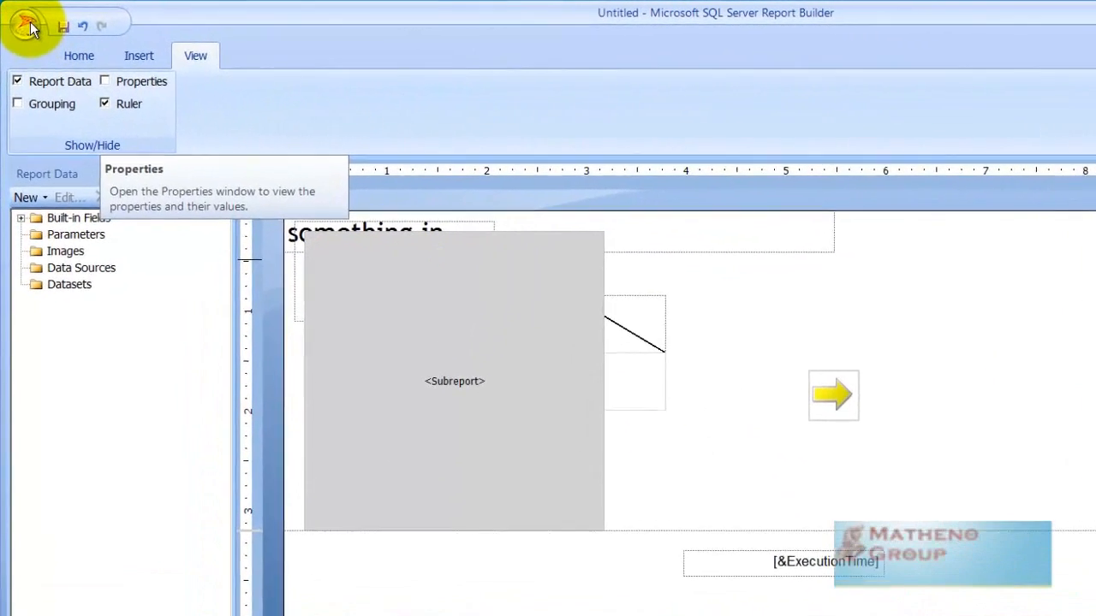
# Step: Open the Report Builder options and examine the settings, including the default report server address
pyautogui.click(21, 21)
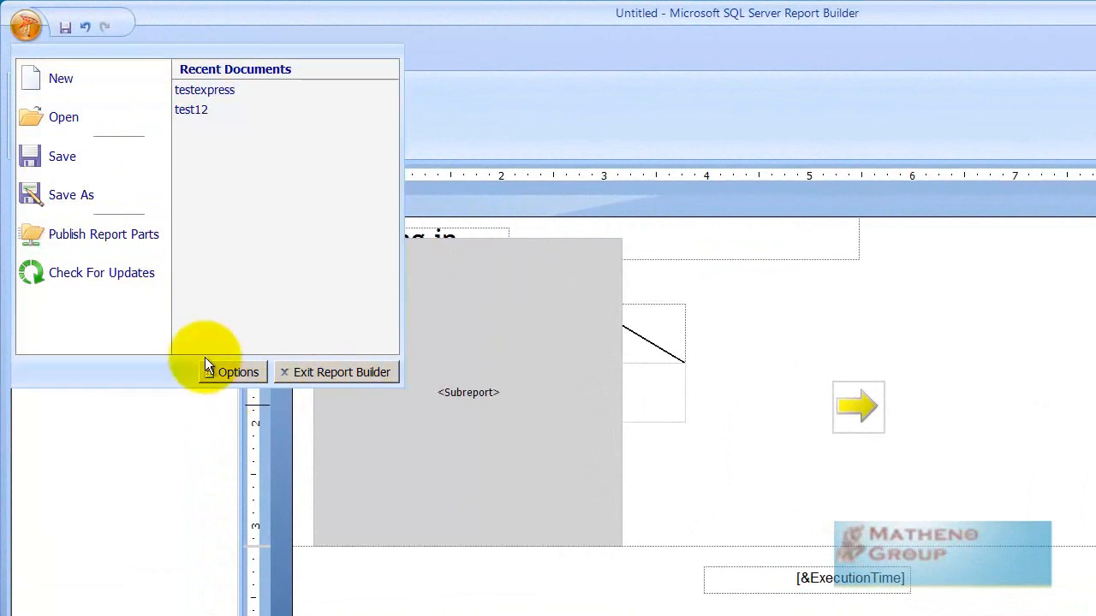
pyautogui.click(238, 372)
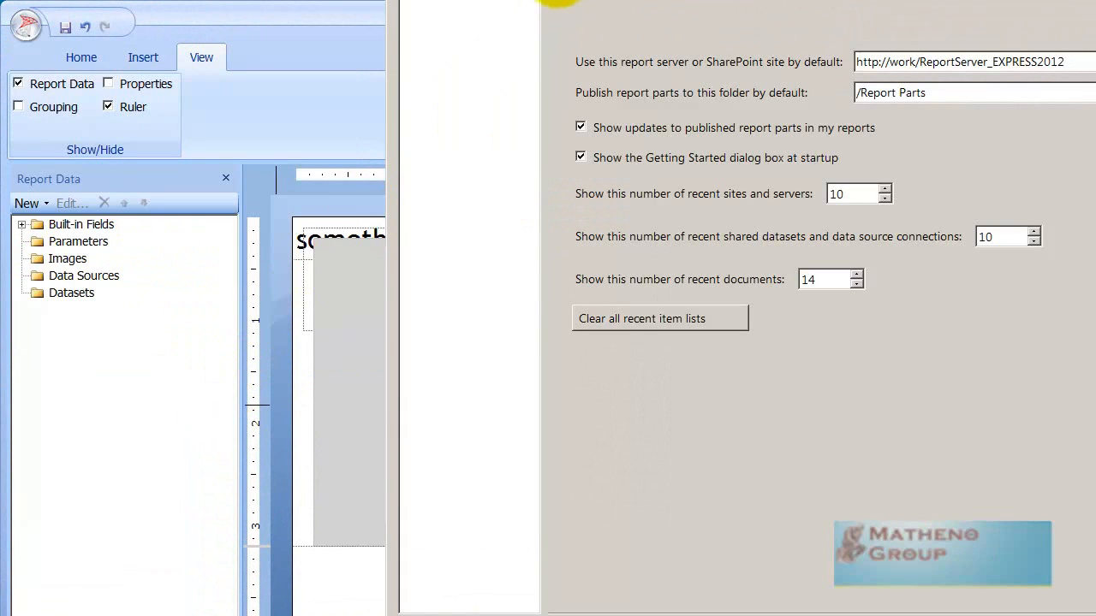
pyautogui.moveTo(561, 0); pyautogui.dragTo(538, 86)
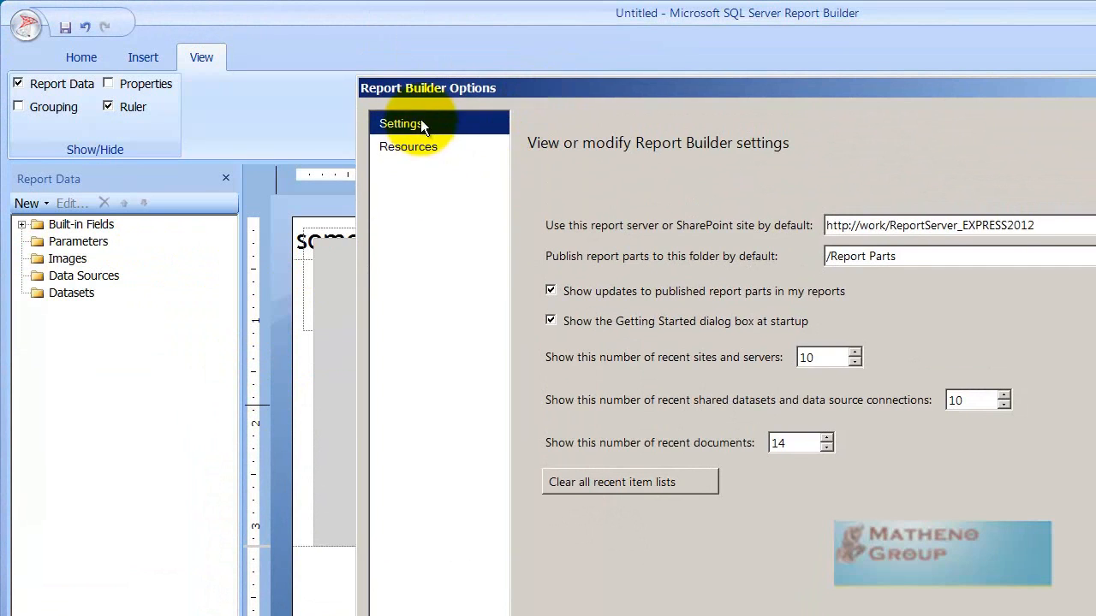
pyautogui.moveTo(1069, 225); pyautogui.dragTo(807, 225)
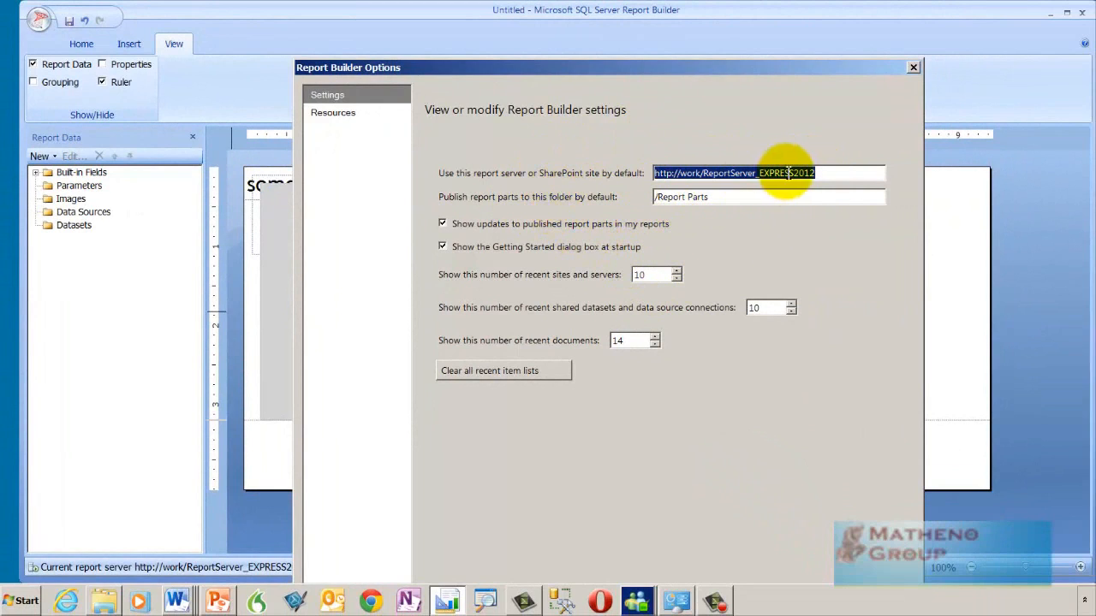
pyautogui.click(834, 176)
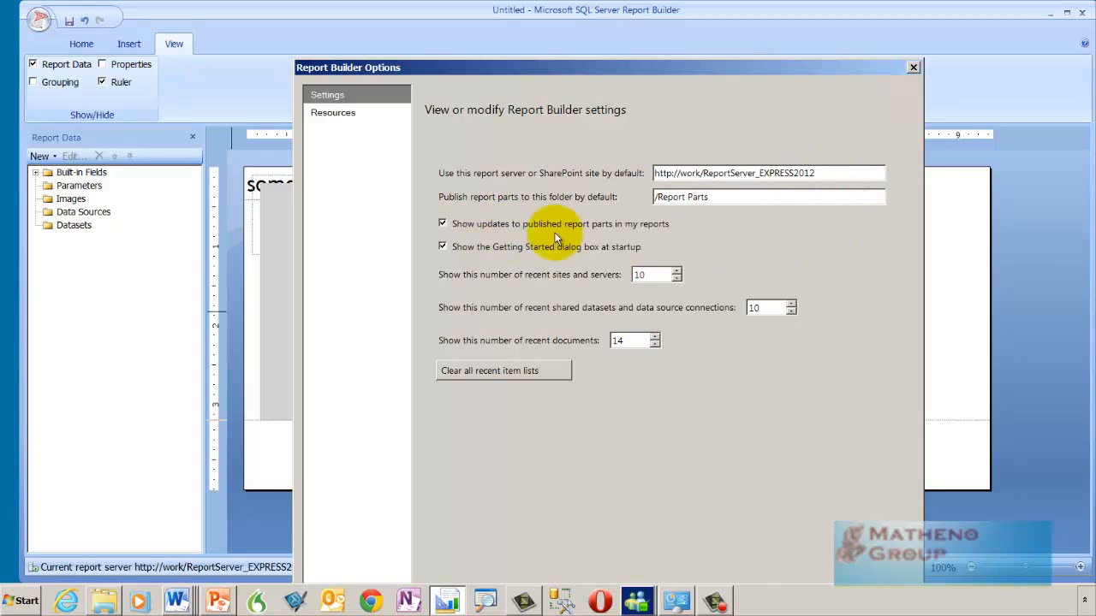
# Step: Clear all recent item lists in the Report Builder options, review the Resources page, and close the options
pyautogui.click(488, 375)
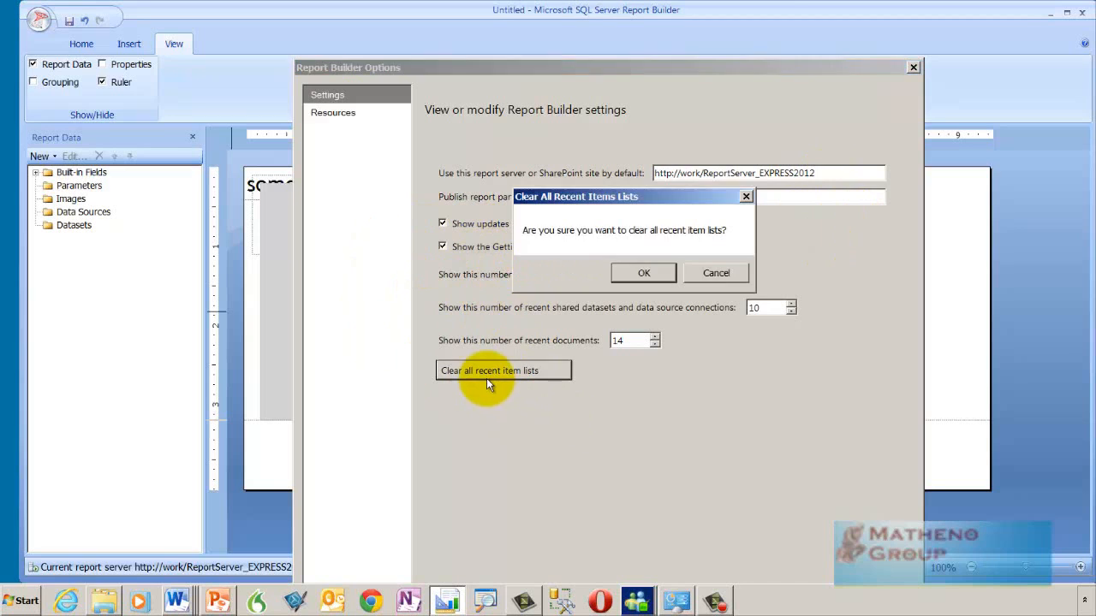
pyautogui.click(646, 272)
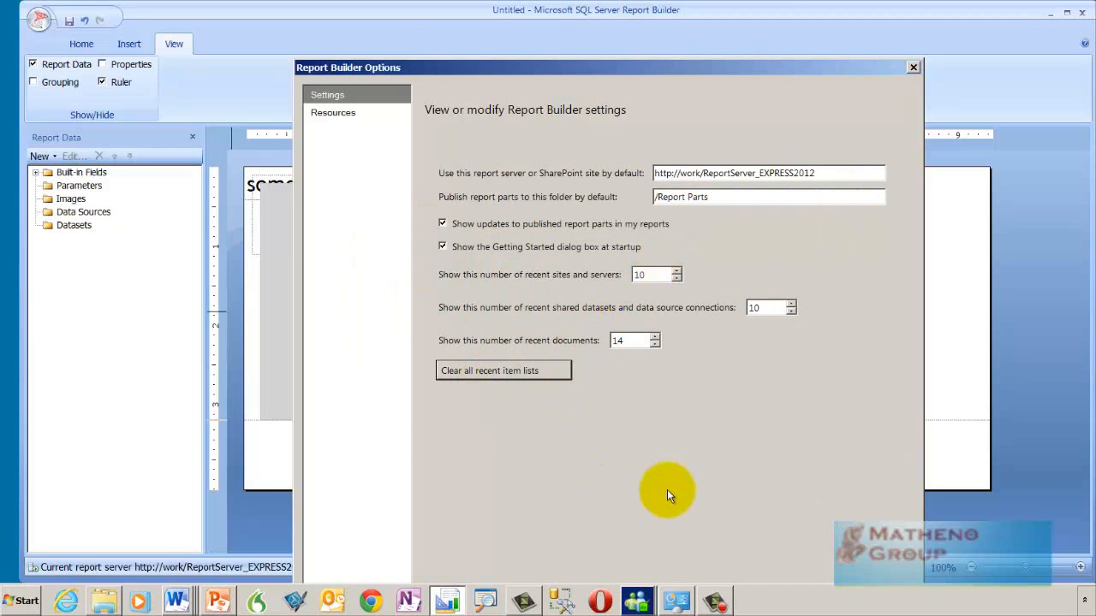
pyautogui.click(314, 111)
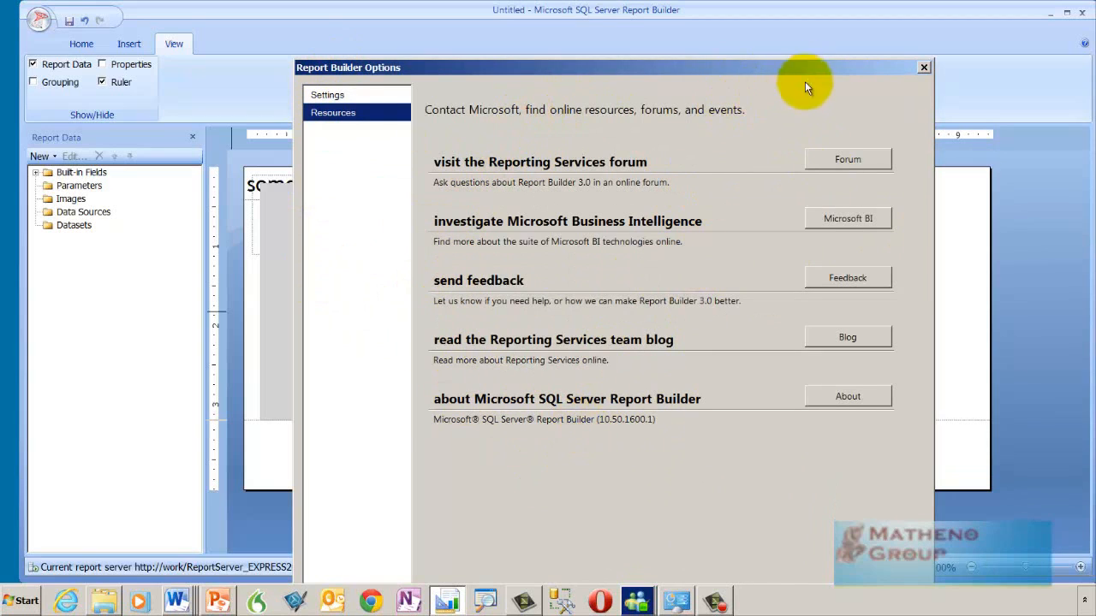
pyautogui.click(923, 67)
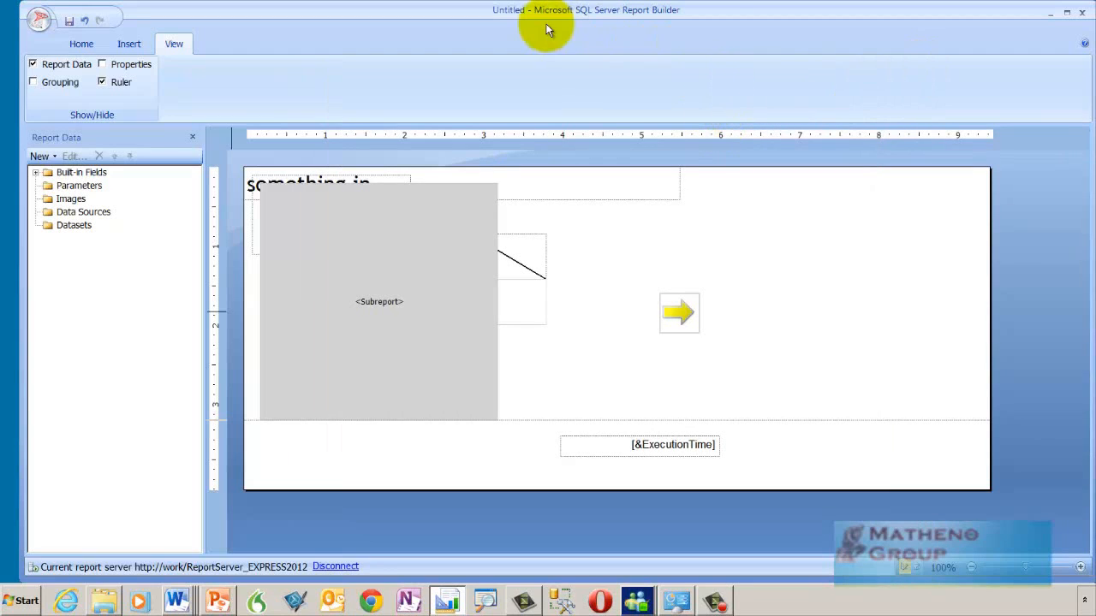
# Step: Start exiting Report Builder with saving, examine the default report server location offered for Untitled.rdl, and cancel the save
pyautogui.click(39, 19)
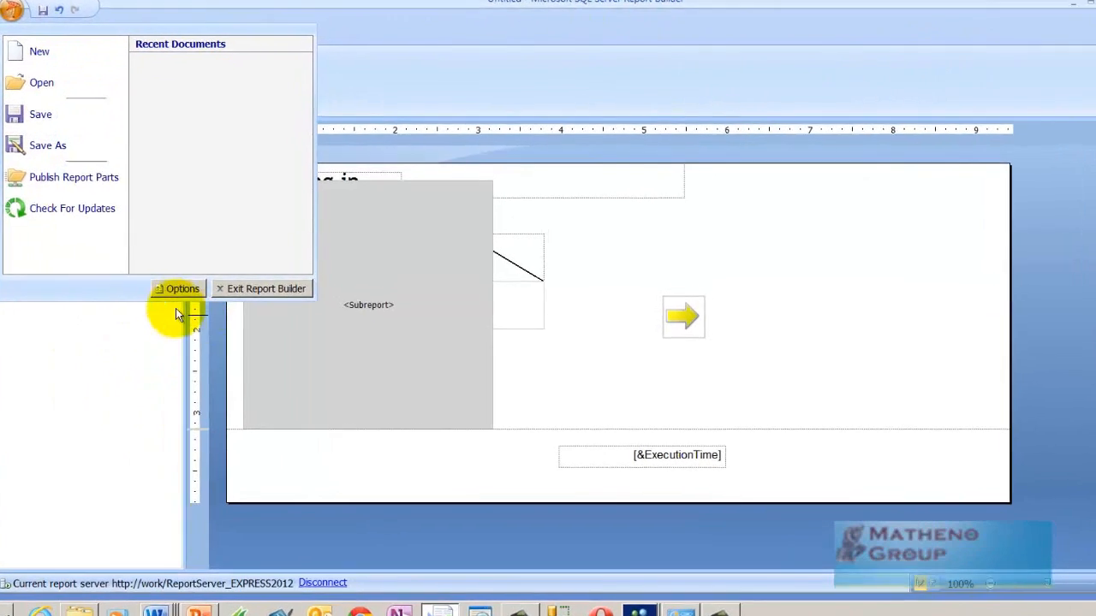
pyautogui.click(261, 289)
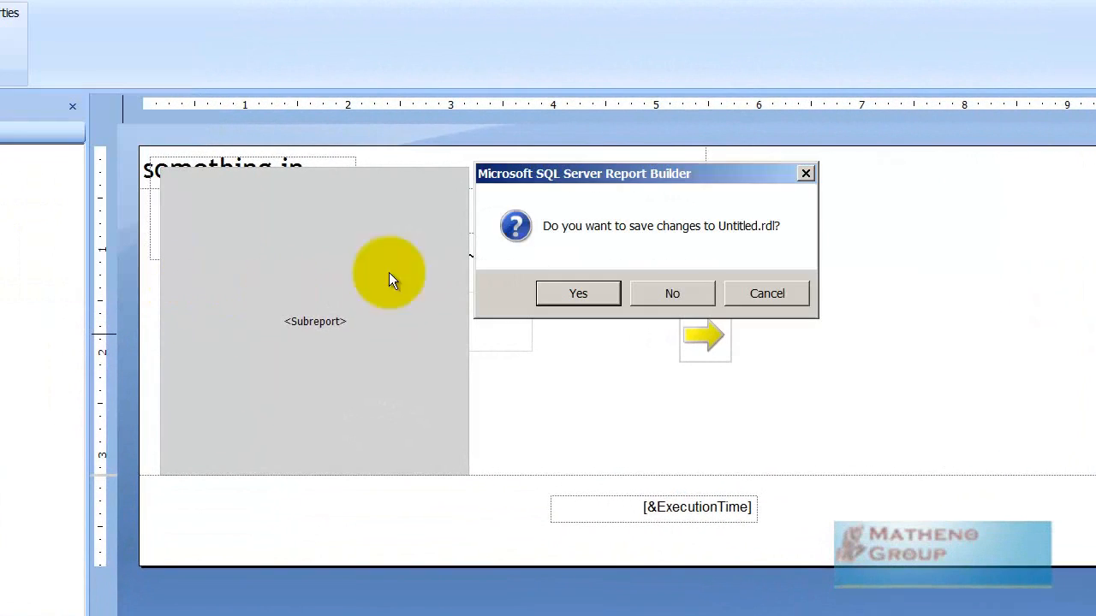
pyautogui.click(576, 298)
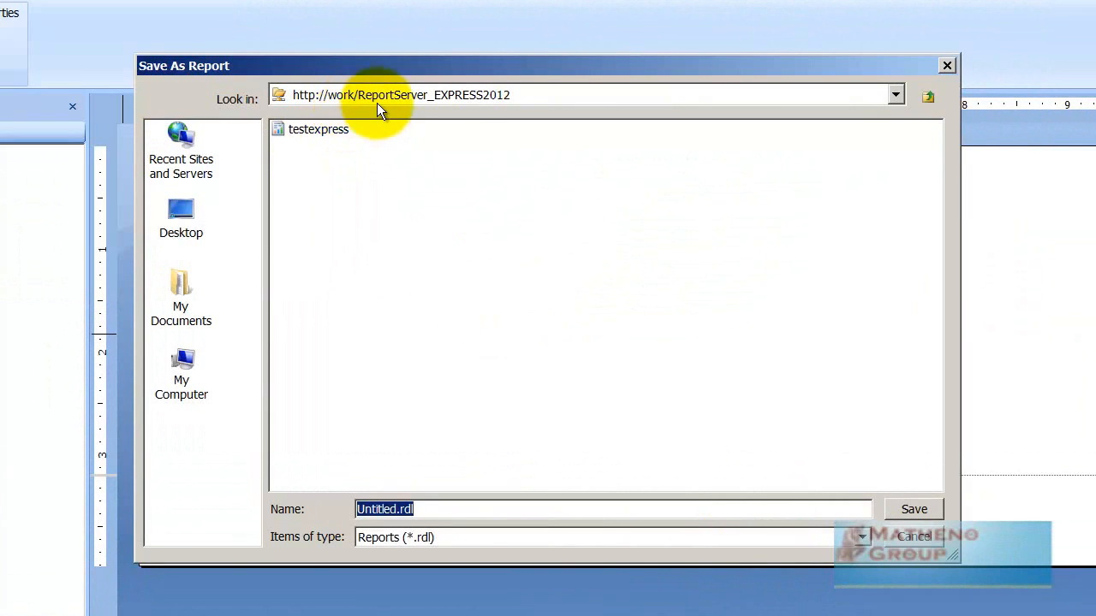
pyautogui.click(527, 89)
pyautogui.click(526, 90)
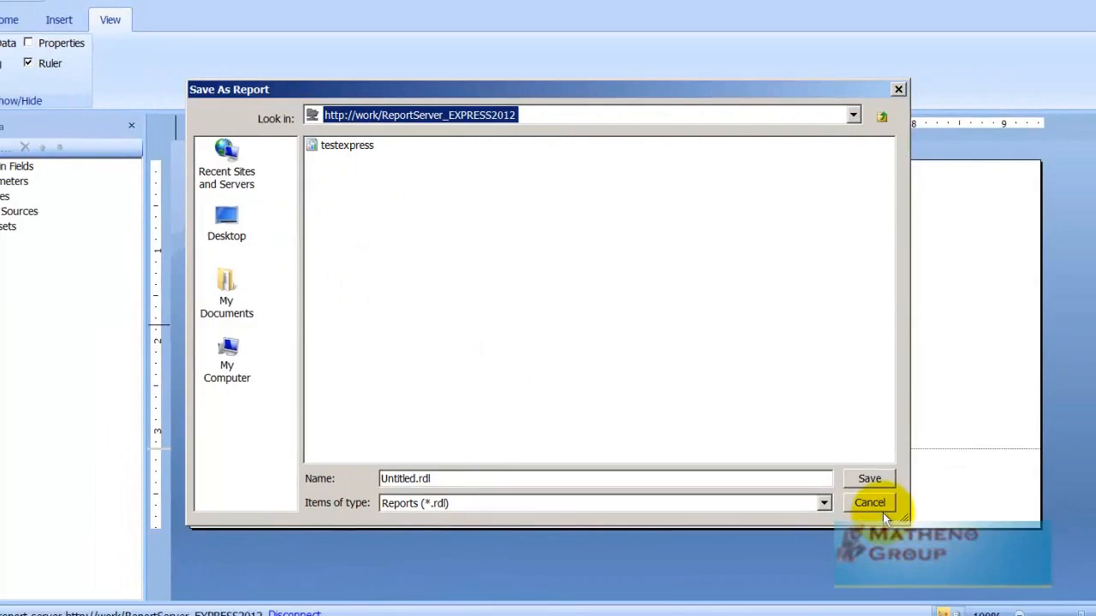
pyautogui.click(909, 532)
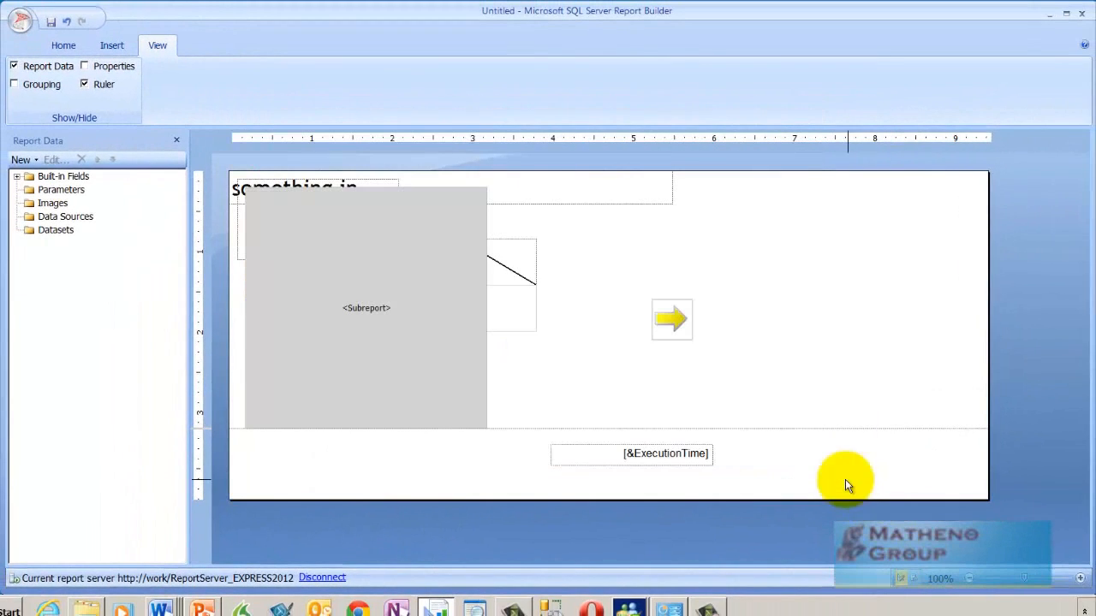
# Step: Close Report Builder without saving the changes to Untitled.rdl
pyautogui.click(1081, 13)
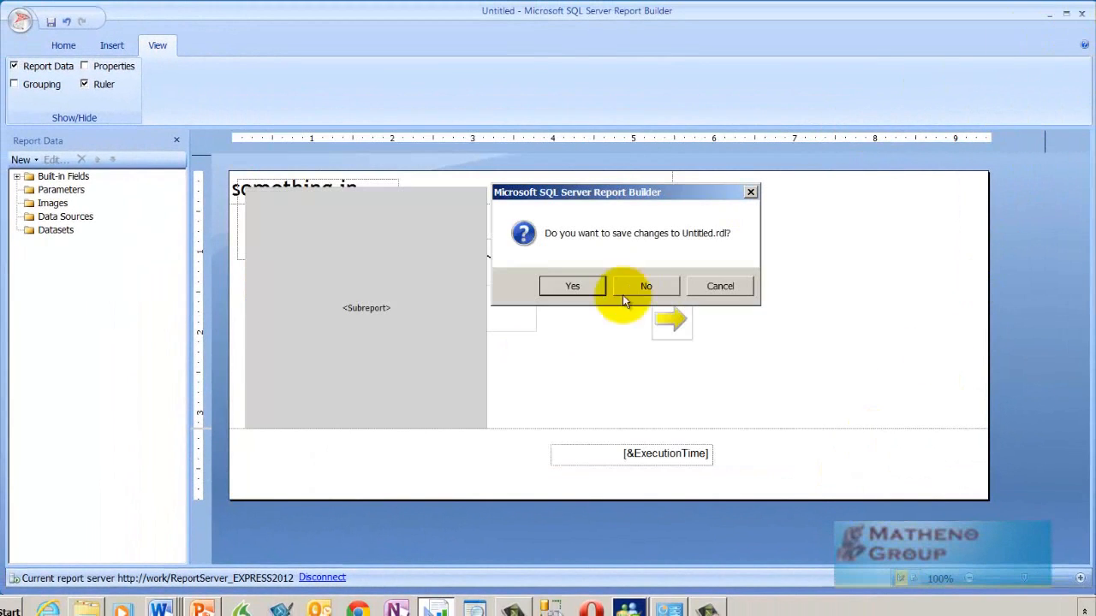
pyautogui.click(647, 287)
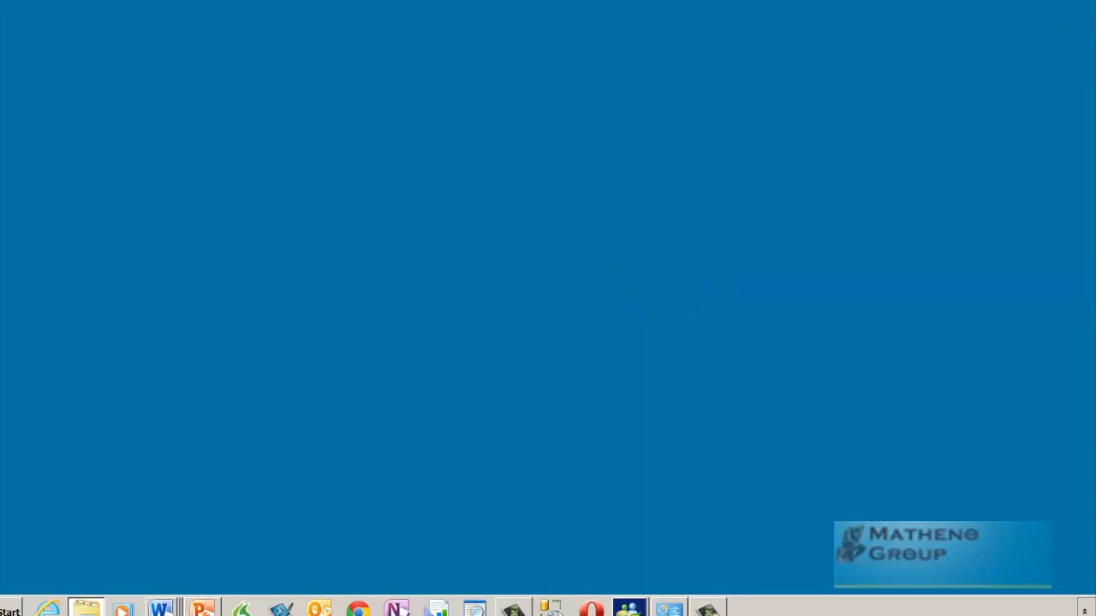